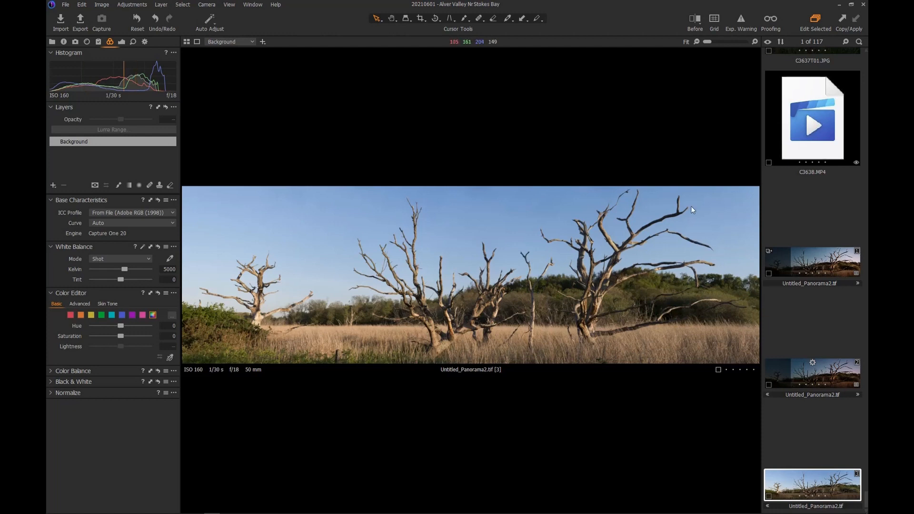
# - Crop the panorama unconstrained to 2048 px wide, trimming the left side and small tree
pyautogui.click(419, 19)
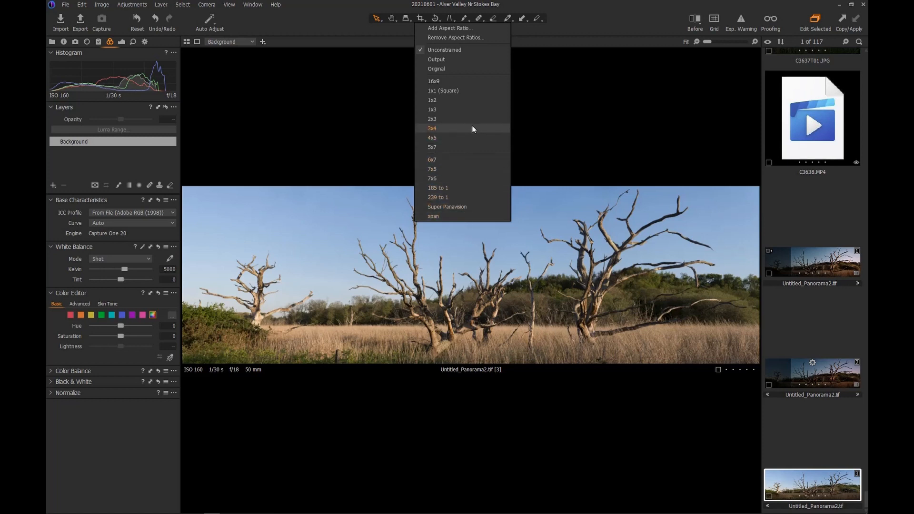
pyautogui.click(457, 50)
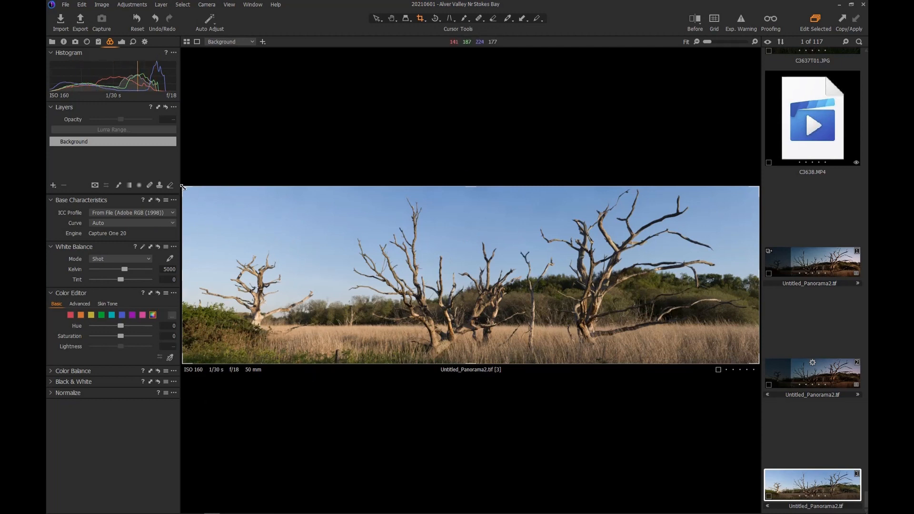
pyautogui.moveTo(183, 187); pyautogui.dragTo(337, 185)
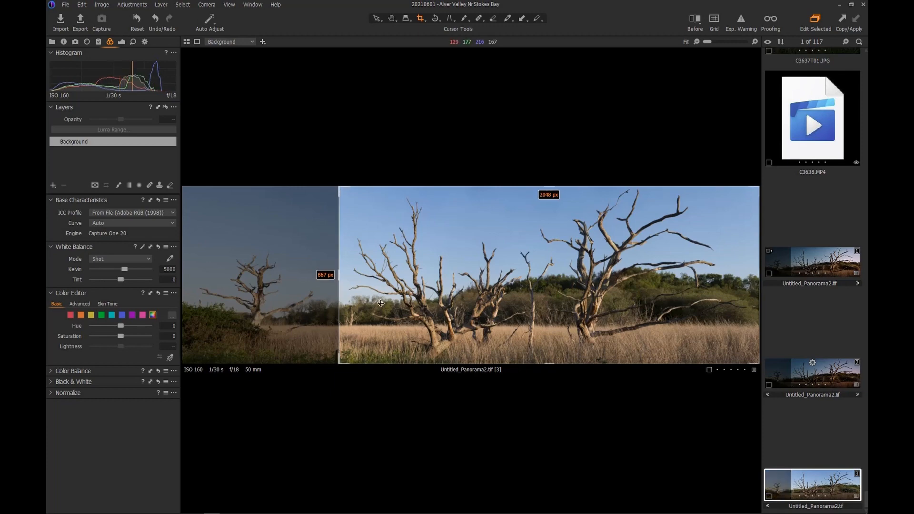
pyautogui.click(376, 18)
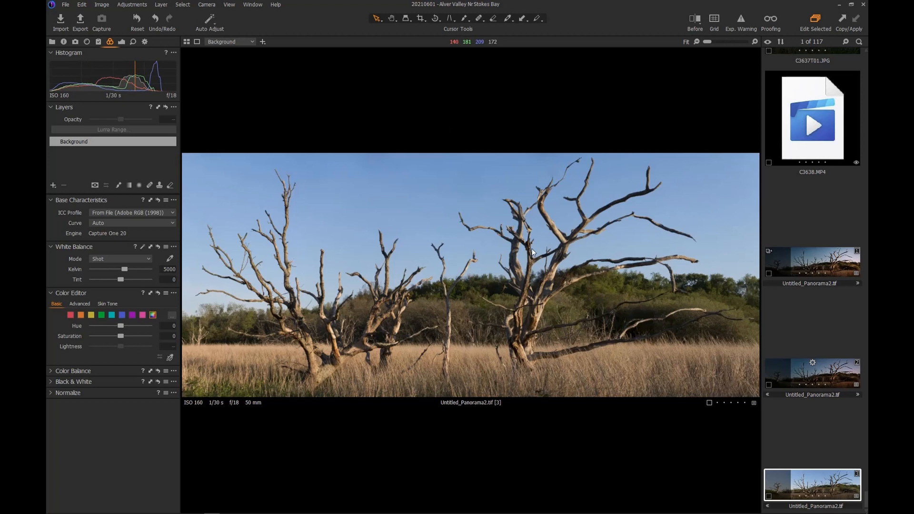
# - In Styles and Presets, expand User Styles and the All Together group to list its film styles
pyautogui.click(97, 42)
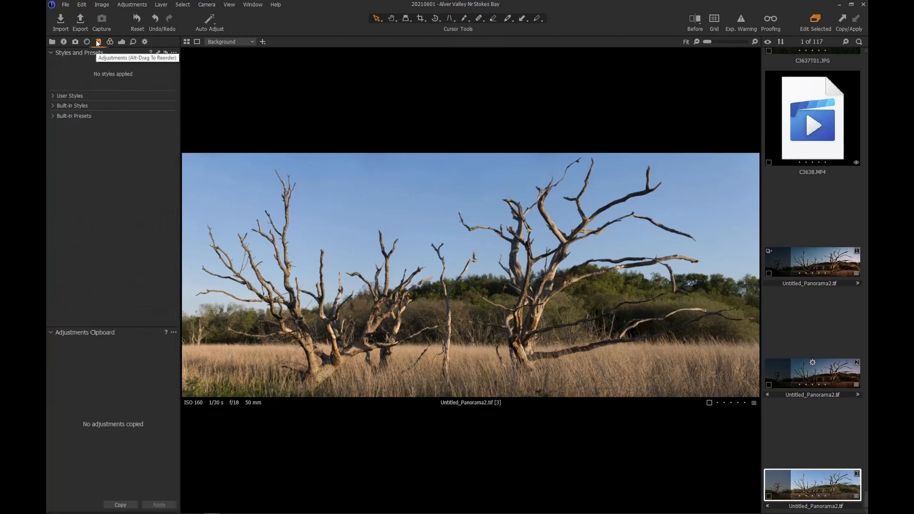
pyautogui.click(53, 96)
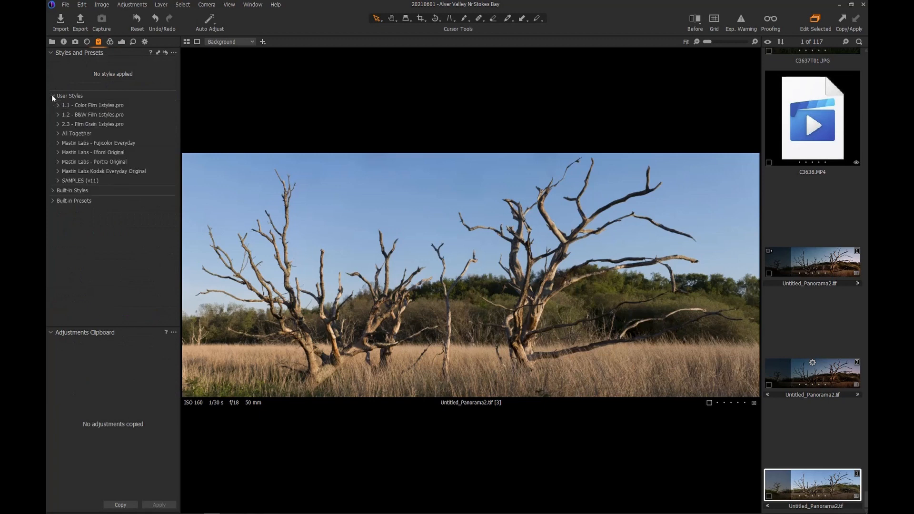
pyautogui.click(57, 134)
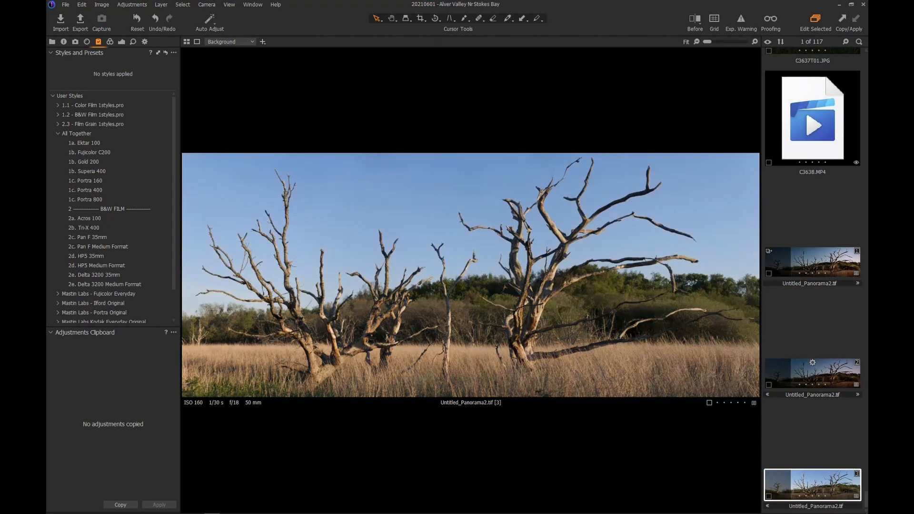
pyautogui.moveTo(866, 495); pyautogui.dragTo(867, 46)
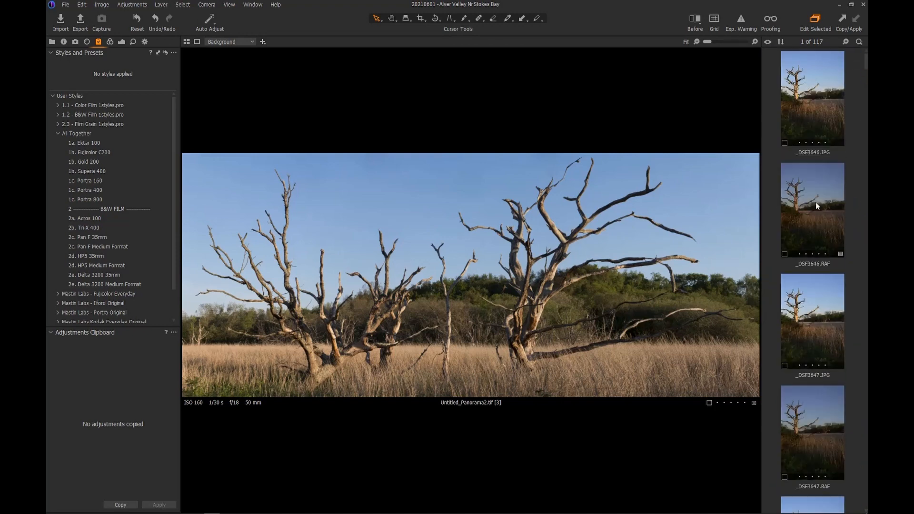
# - Browse the Curve options for _DSF3646.RAF in the Color tab without changing them, then reselect the panorama
pyautogui.click(818, 220)
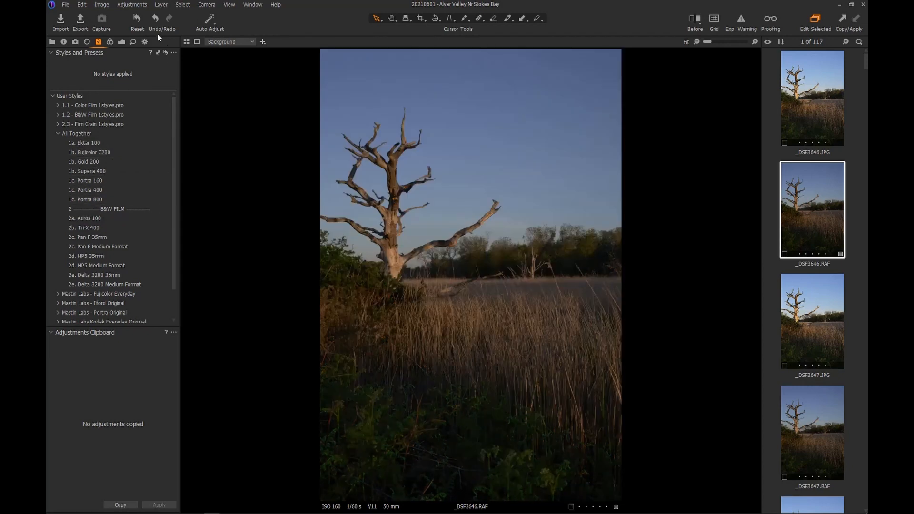
pyautogui.click(111, 42)
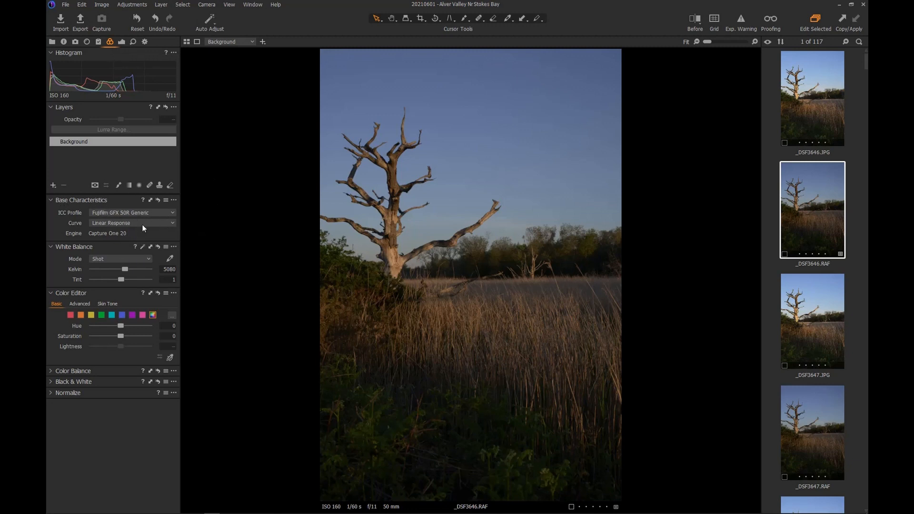
pyautogui.click(157, 222)
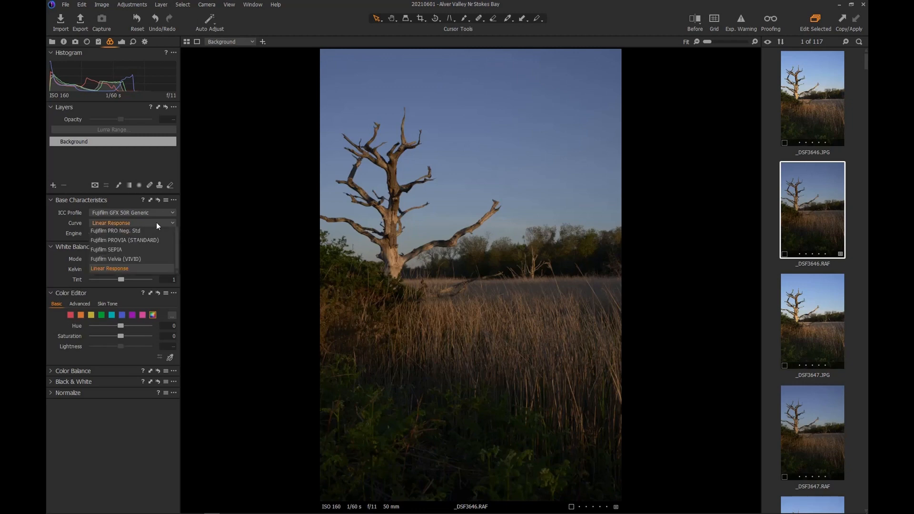
pyautogui.moveTo(179, 288); pyautogui.dragTo(181, 255)
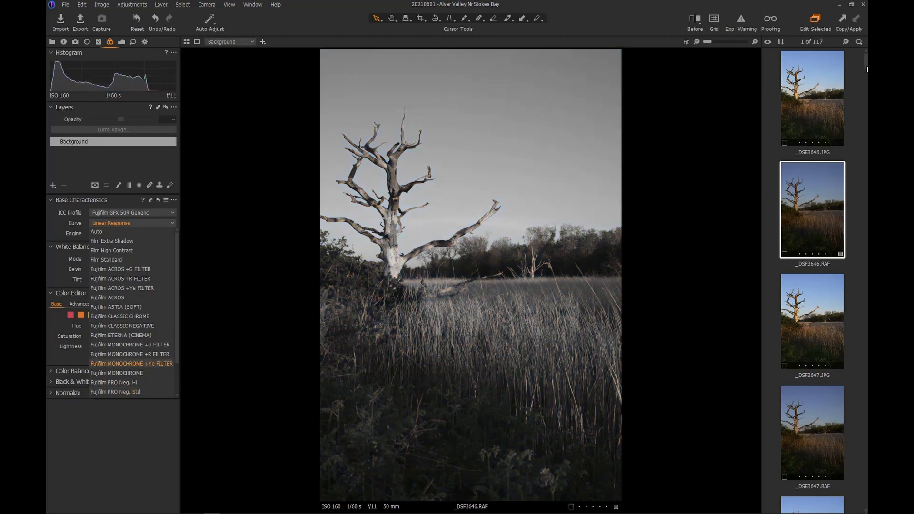
pyautogui.click(847, 261)
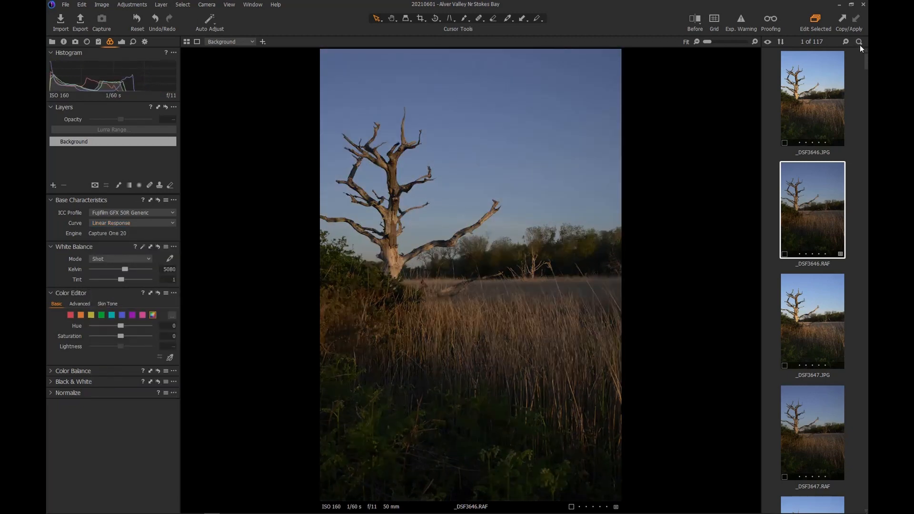
pyautogui.moveTo(866, 60); pyautogui.dragTo(841, 502)
pyautogui.click(821, 481)
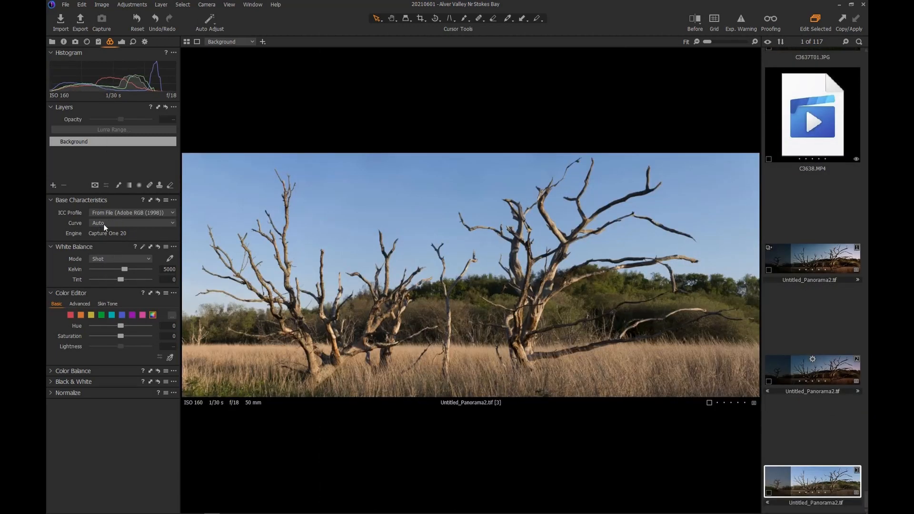
# - Leave the panorama's curve on Auto, collapse All Together and expand Mastin Labs - Portra Original
pyautogui.click(136, 223)
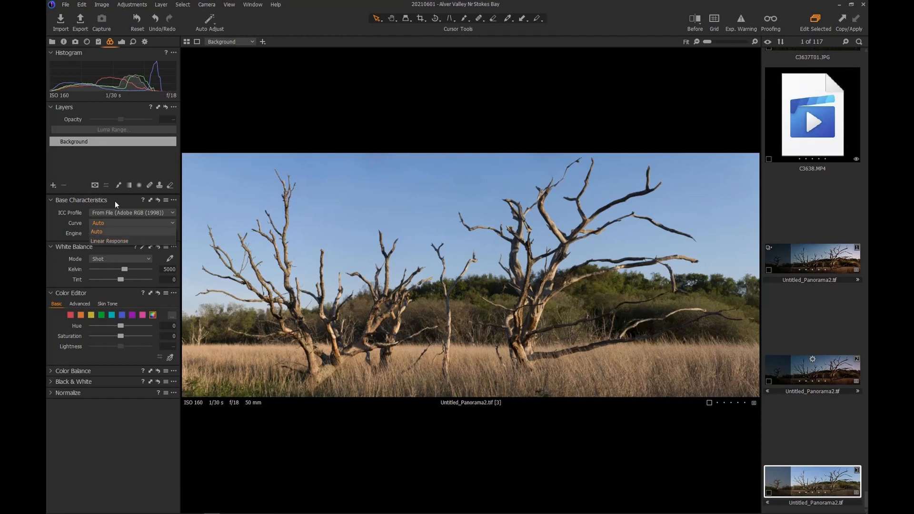
pyautogui.click(115, 145)
pyautogui.click(99, 42)
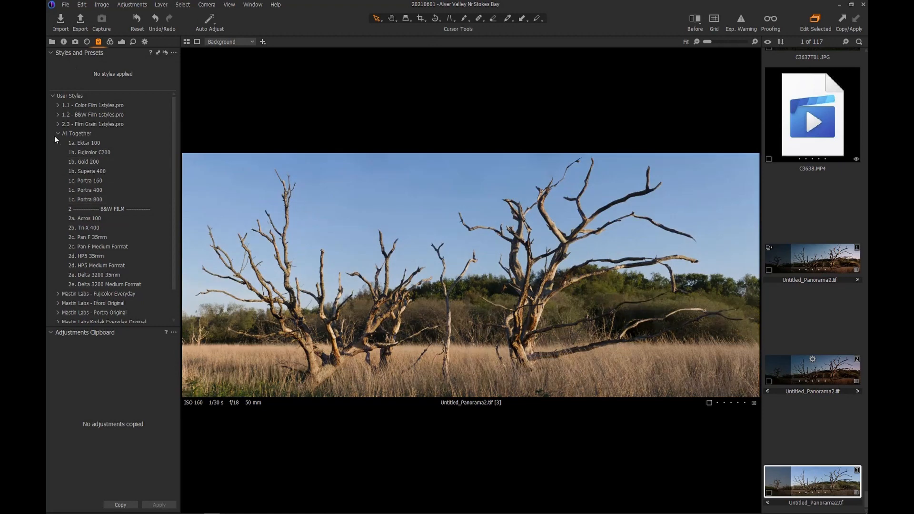
pyautogui.click(56, 134)
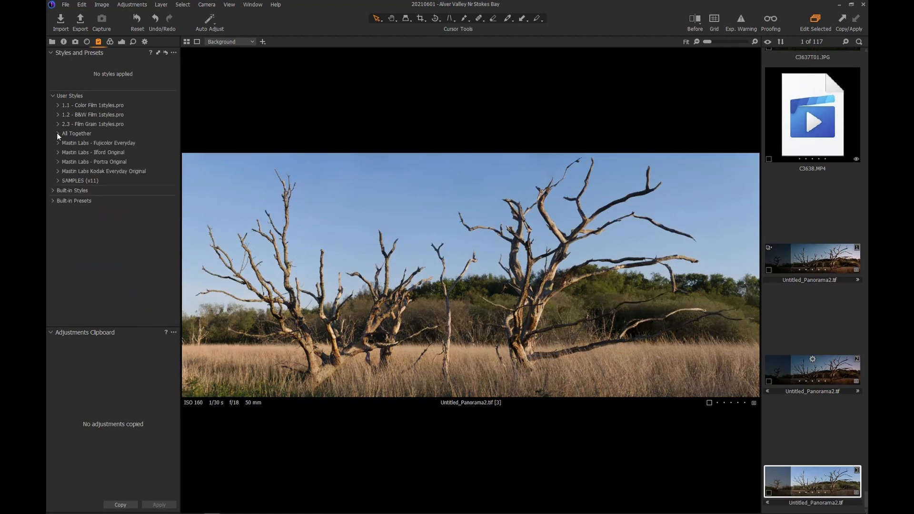
pyautogui.click(57, 164)
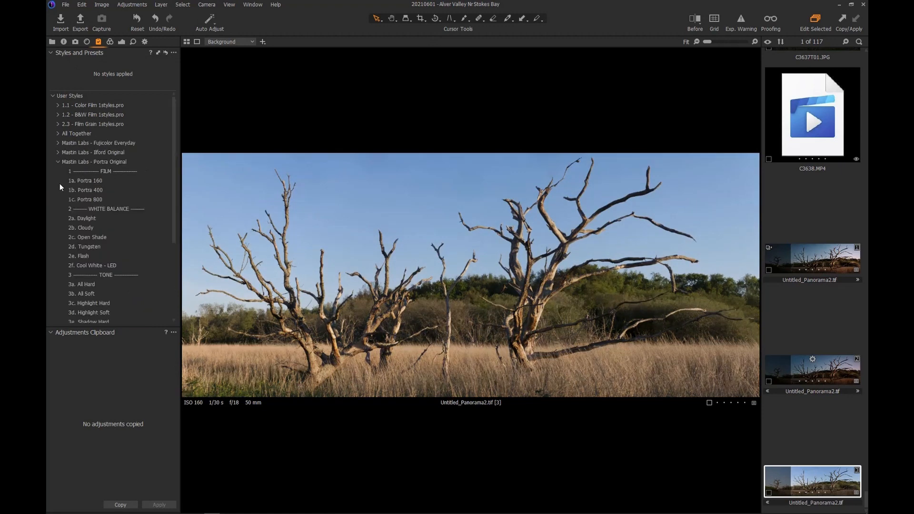
# - Apply the Mastin Labs 1c. Portra 800 film style and the 2a. Daylight white-balance style
pyautogui.click(99, 199)
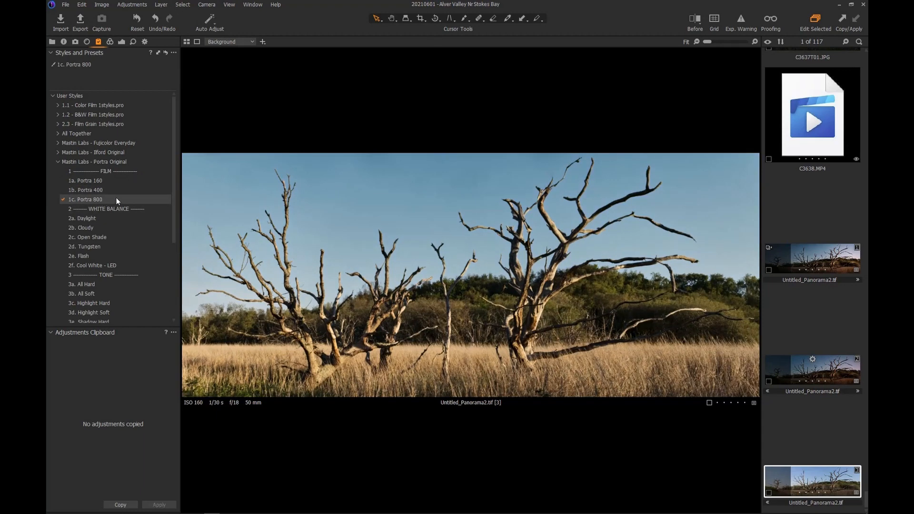
pyautogui.click(95, 217)
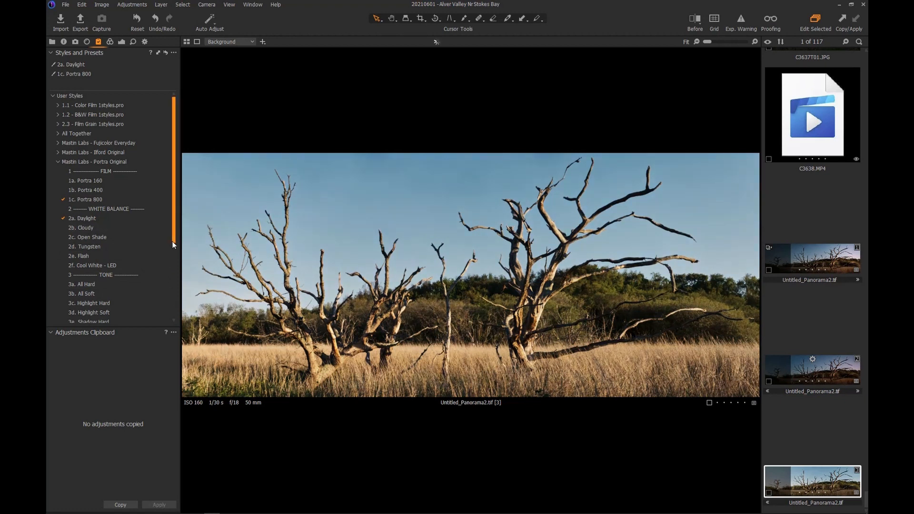
pyautogui.moveTo(172, 241); pyautogui.dragTo(156, 313)
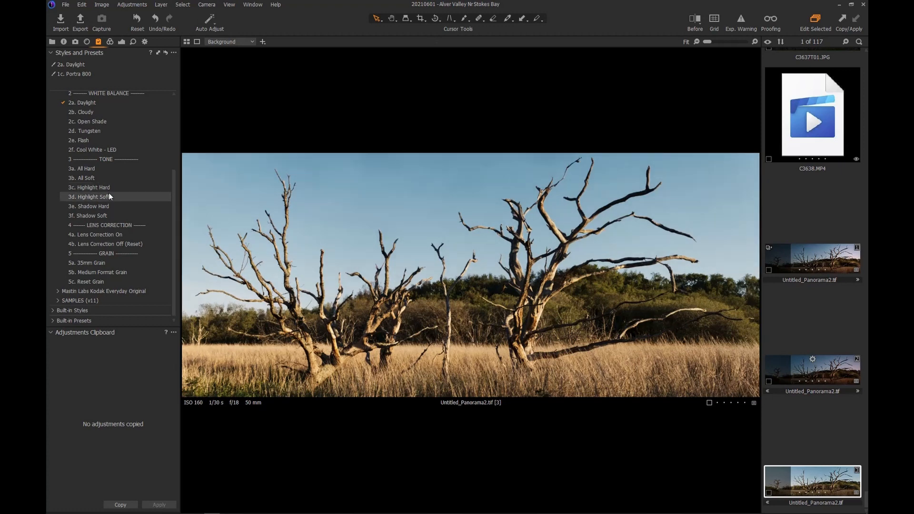
# - Apply the 3d. Highlight Soft and 3e. Shadow Hard styles and bring up the Exposure settings
pyautogui.click(107, 197)
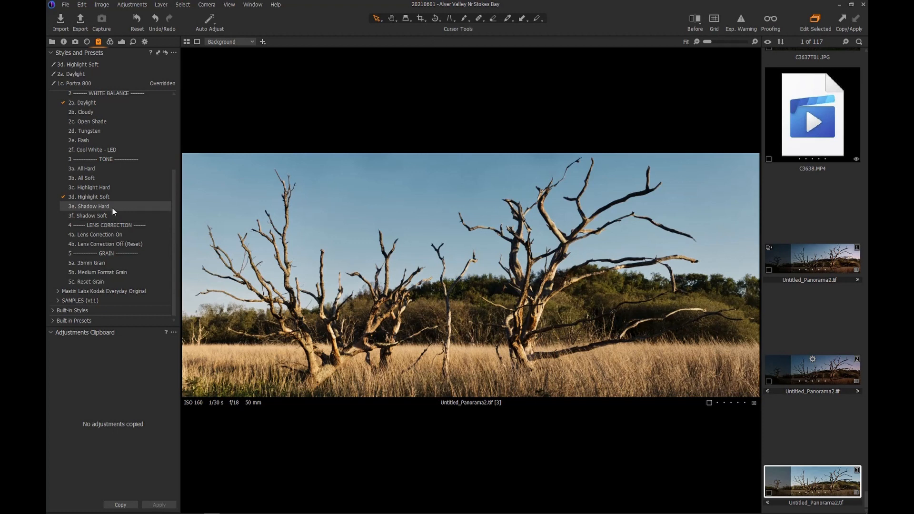
pyautogui.click(113, 208)
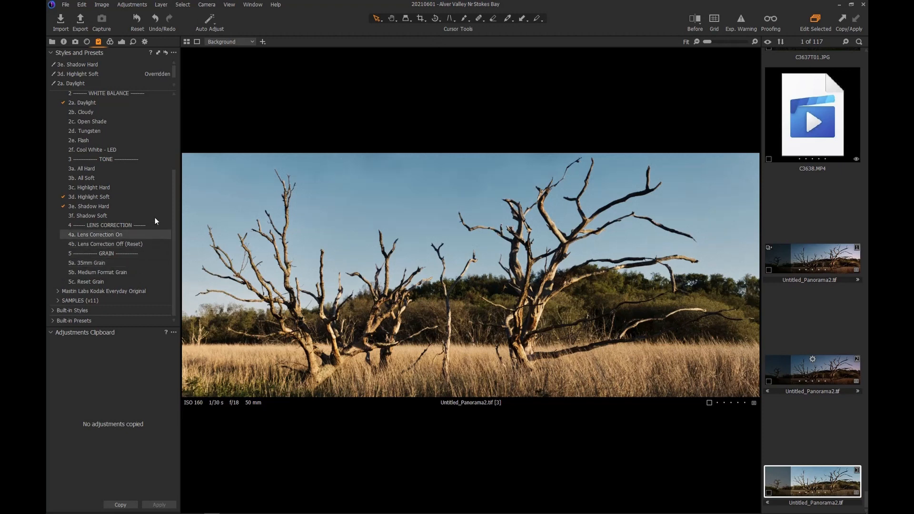
pyautogui.click(122, 41)
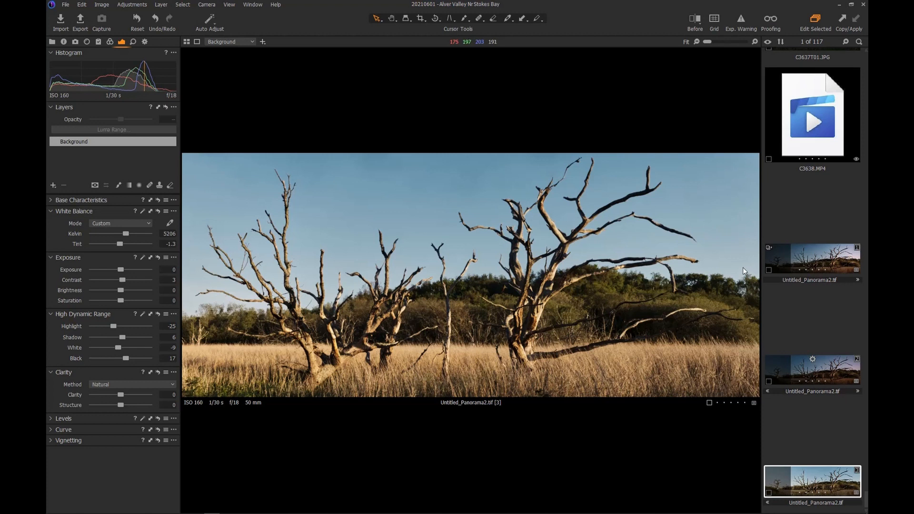
# - Add three empty adjustment layers above the panorama's Background
pyautogui.click(51, 185)
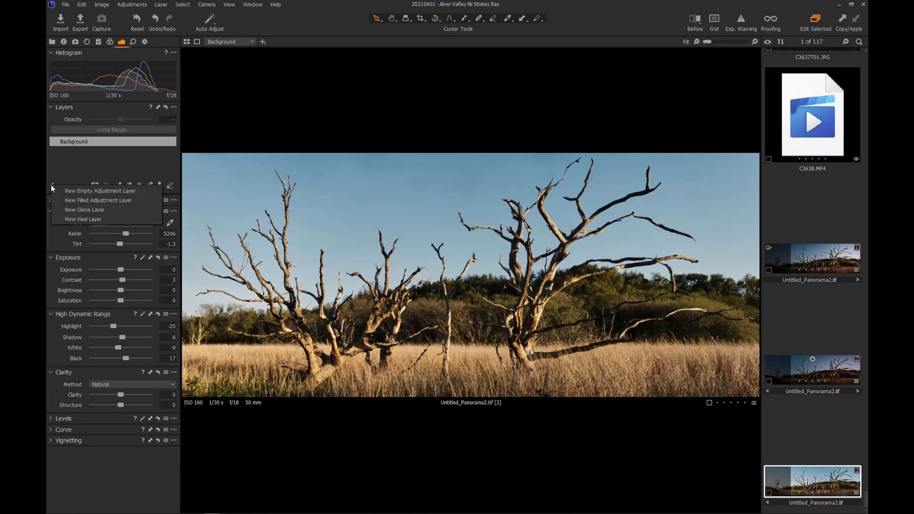
pyautogui.click(58, 164)
pyautogui.click(52, 185)
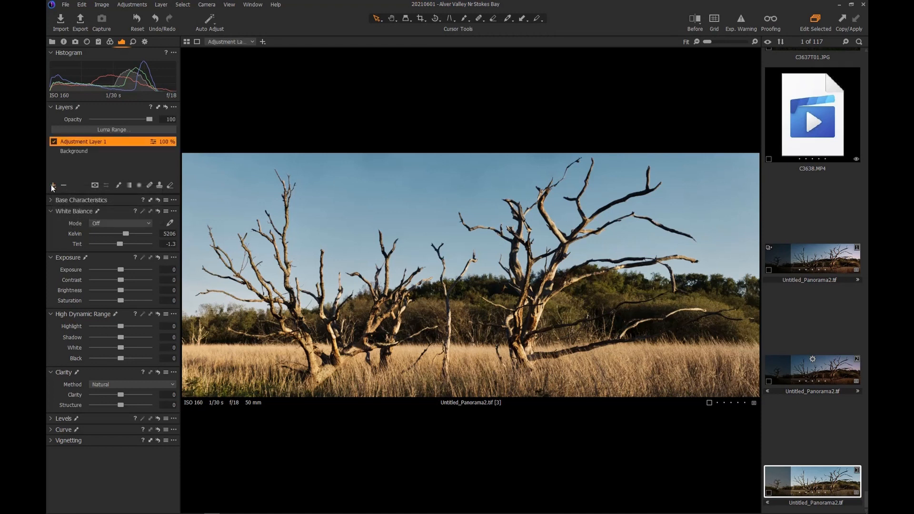
pyautogui.click(52, 185)
pyautogui.click(52, 185)
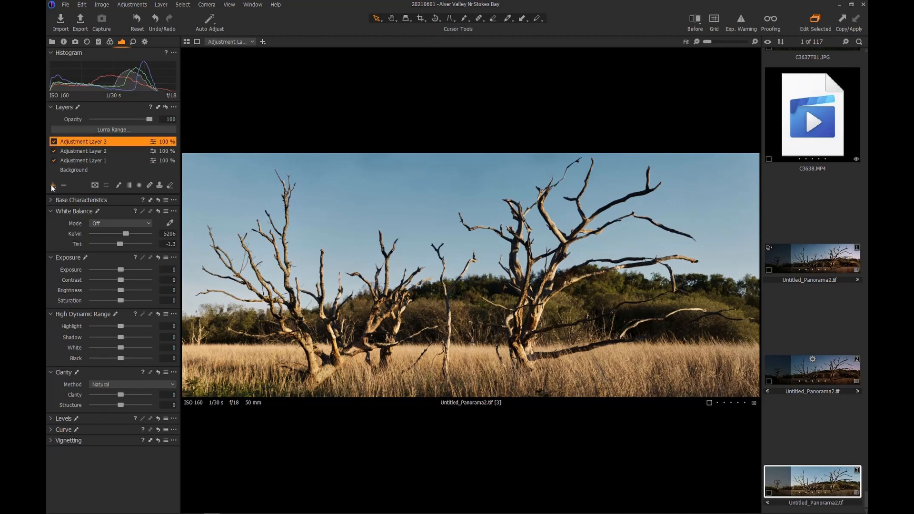
# - Rename the three layers Warm Right, Cool Left and Vignette
pyautogui.click(79, 161)
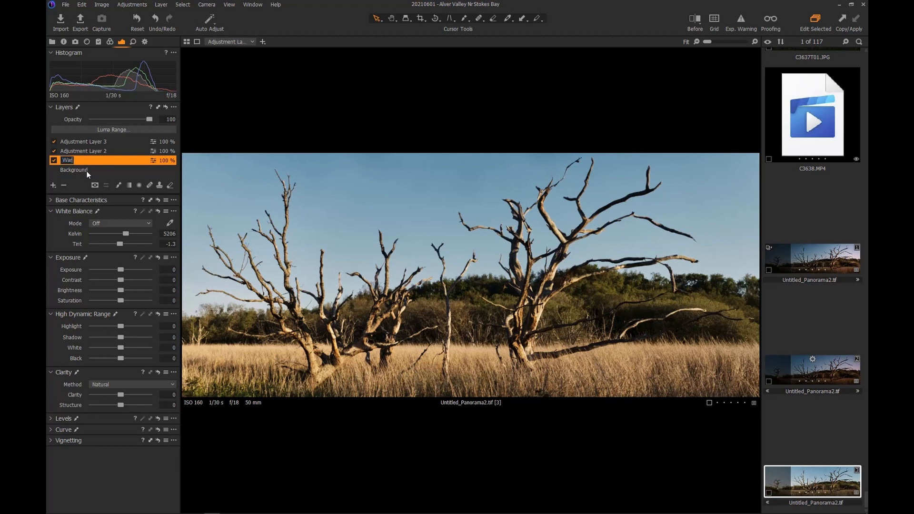
pyautogui.write('t')
pyautogui.doubleClick(99, 151)
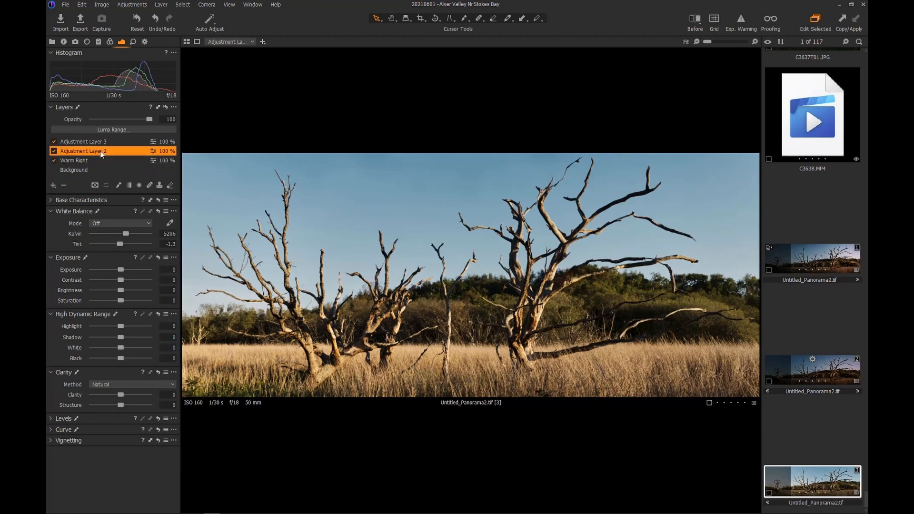
pyautogui.write('Cool Left')
pyautogui.doubleClick(85, 141)
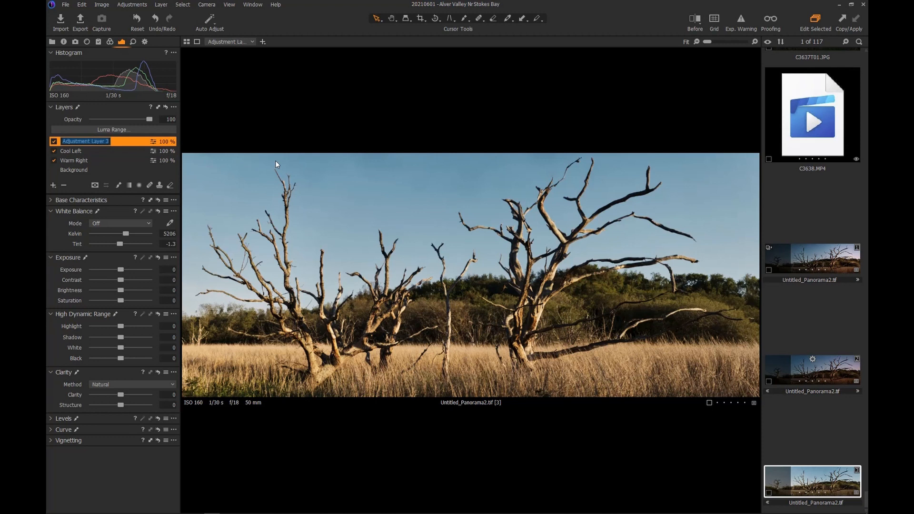
pyautogui.write('Vignette')
pyautogui.press('Return')
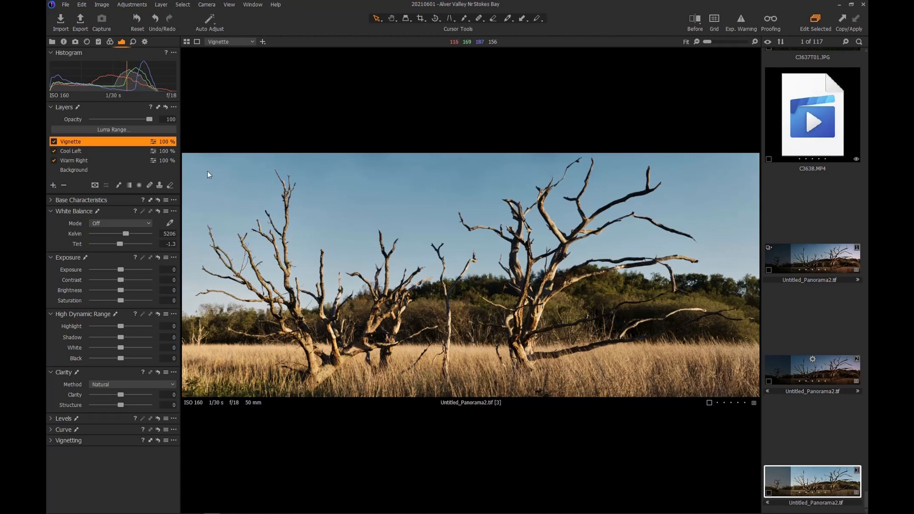
# - Lower the Background layer's exposure to -0.54
pyautogui.click(74, 162)
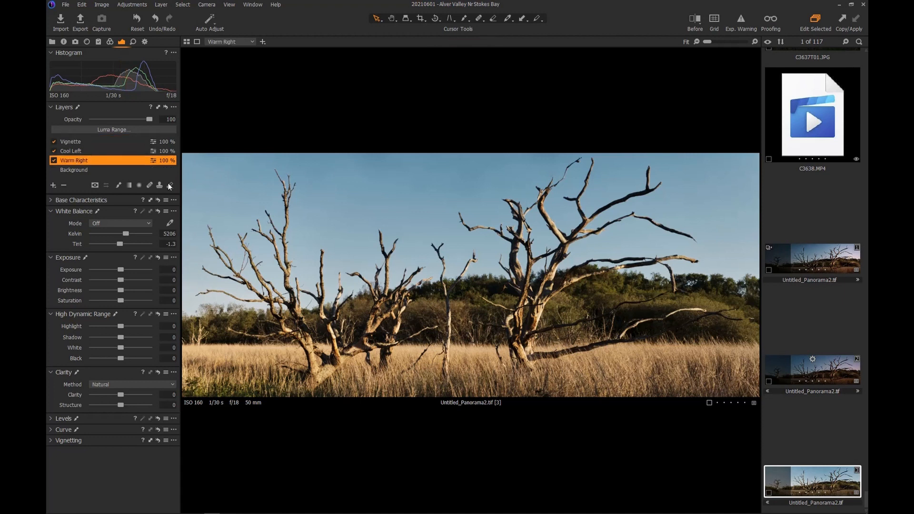
pyautogui.click(70, 170)
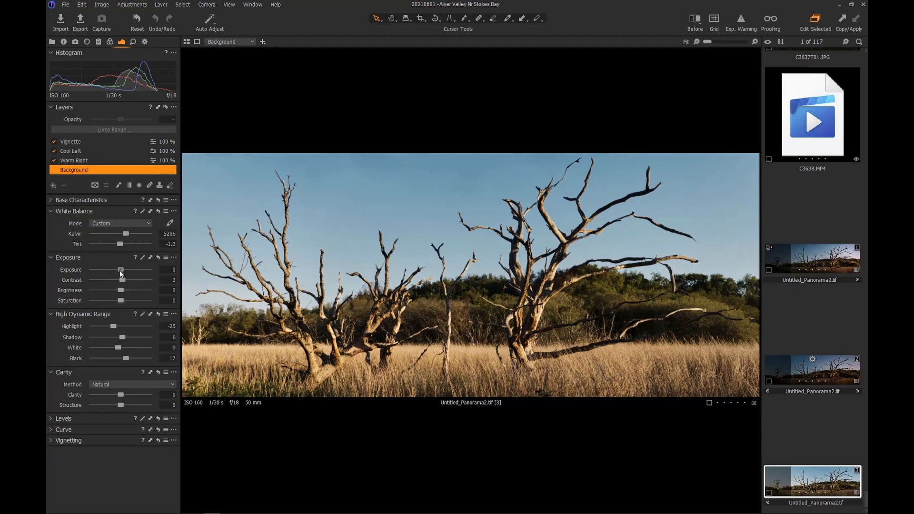
pyautogui.moveTo(119, 271); pyautogui.dragTo(116, 270)
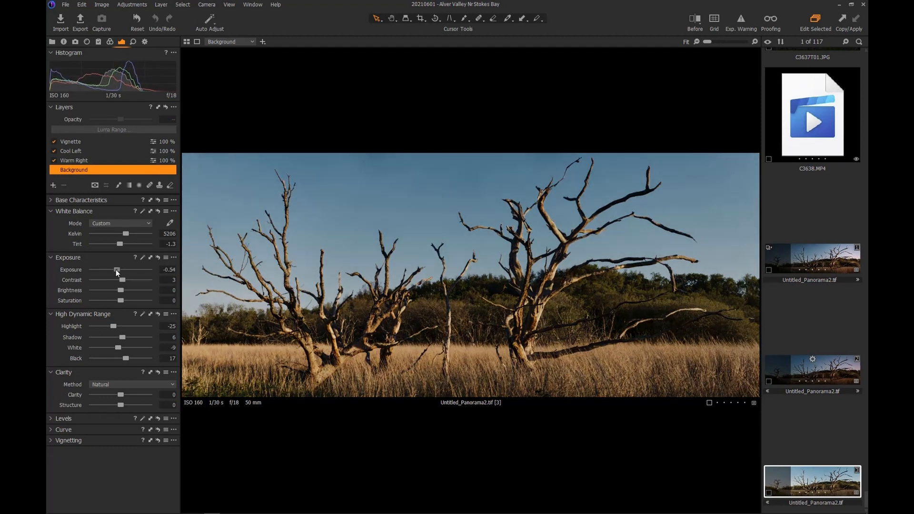
# - Give Warm Right a wide linear gradient from the right edge and raise its Kelvin to 7028
pyautogui.click(75, 161)
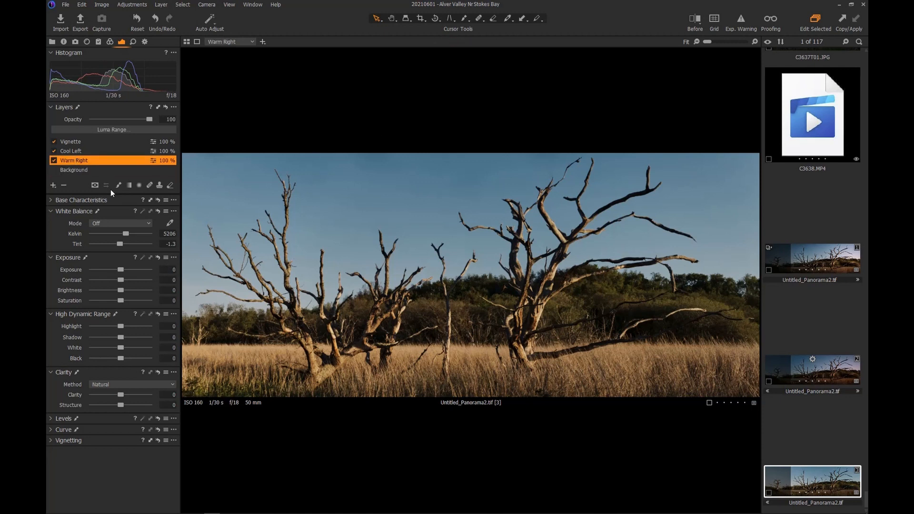
pyautogui.click(128, 186)
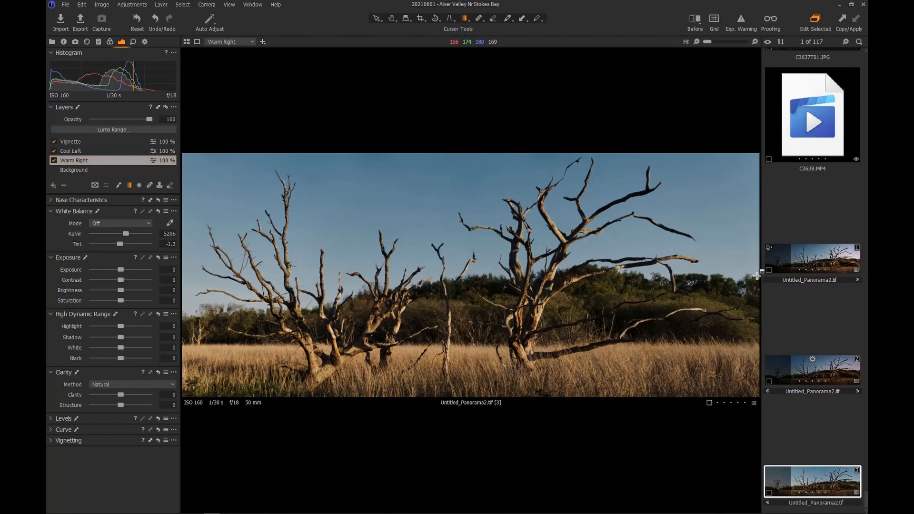
pyautogui.moveTo(757, 276); pyautogui.dragTo(336, 278)
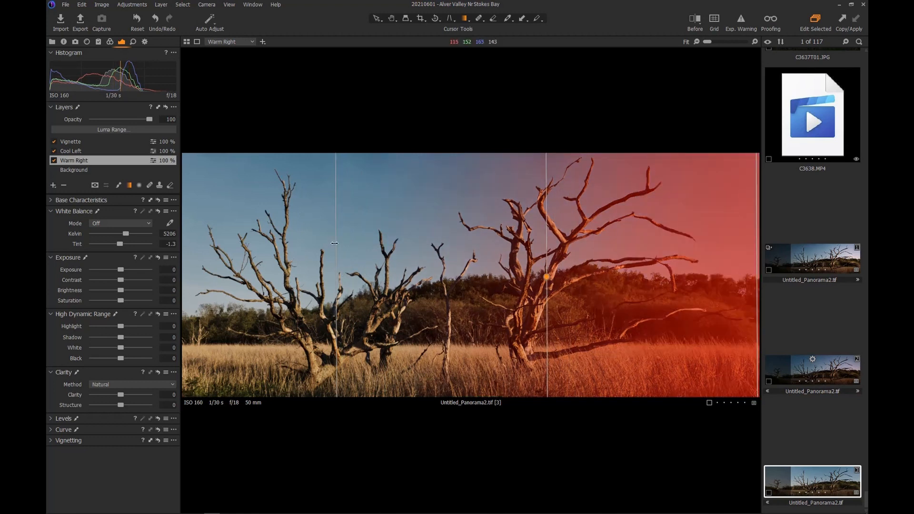
pyautogui.moveTo(335, 243); pyautogui.dragTo(221, 240)
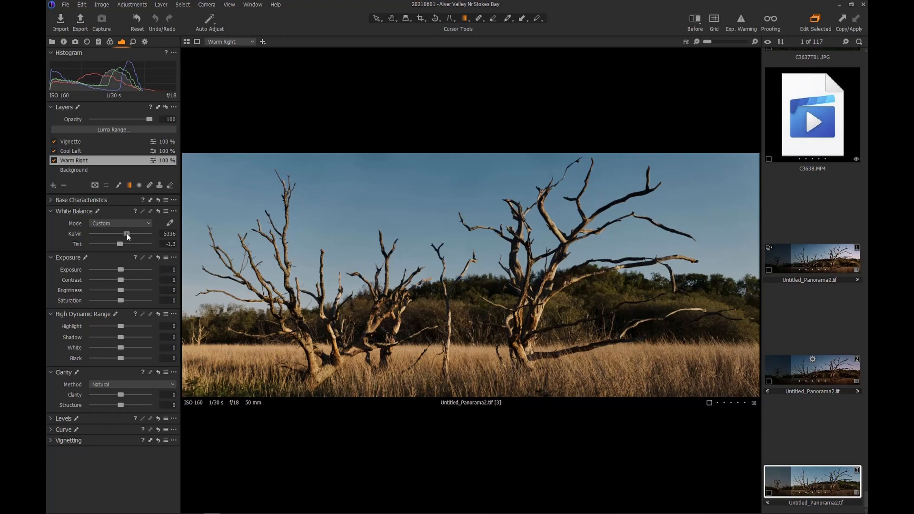
pyautogui.moveTo(128, 234); pyautogui.dragTo(138, 233)
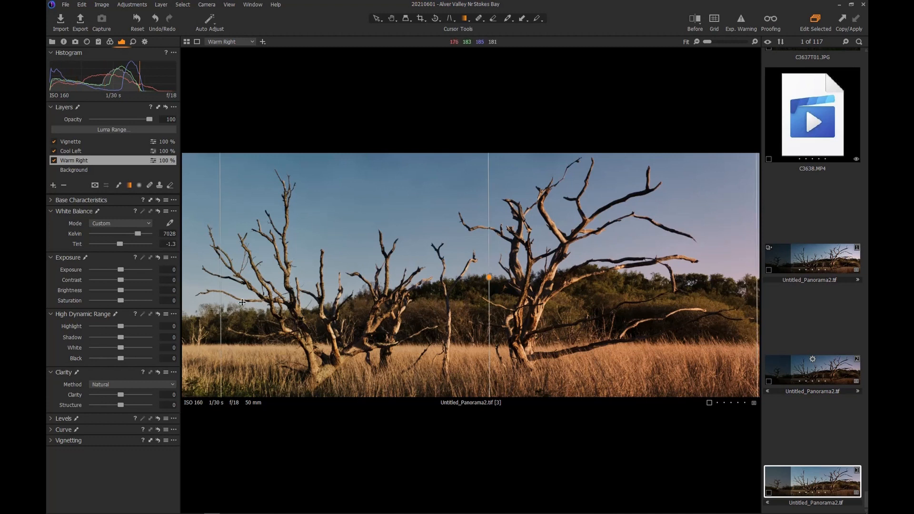
# - Give Cool Left a linear gradient from the left edge with white balance 3334 K and tint -11
pyautogui.click(74, 151)
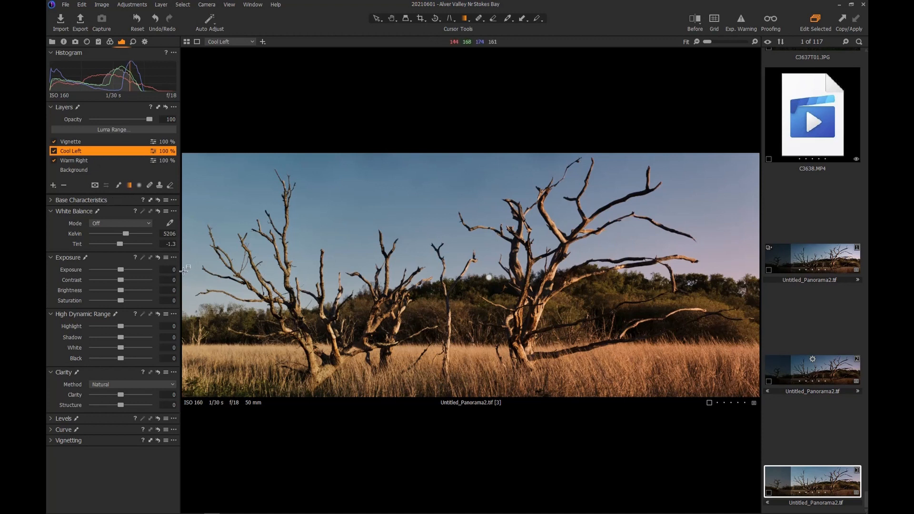
pyautogui.moveTo(186, 270); pyautogui.dragTo(679, 273)
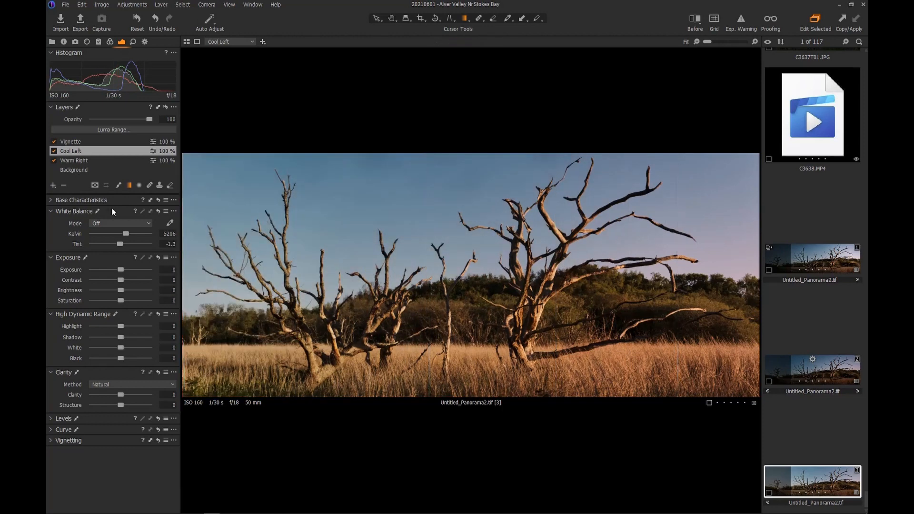
pyautogui.moveTo(127, 233)
pyautogui.mouseDown()
pyautogui.moveTo(92, 233)
pyautogui.moveTo(111, 233)
pyautogui.mouseUp()
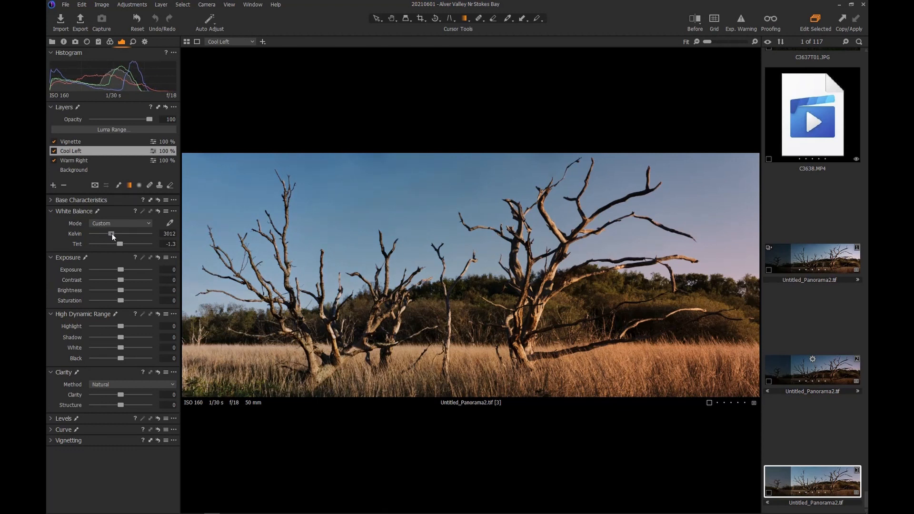
pyautogui.moveTo(112, 234); pyautogui.dragTo(113, 234)
pyautogui.moveTo(116, 242); pyautogui.dragTo(113, 243)
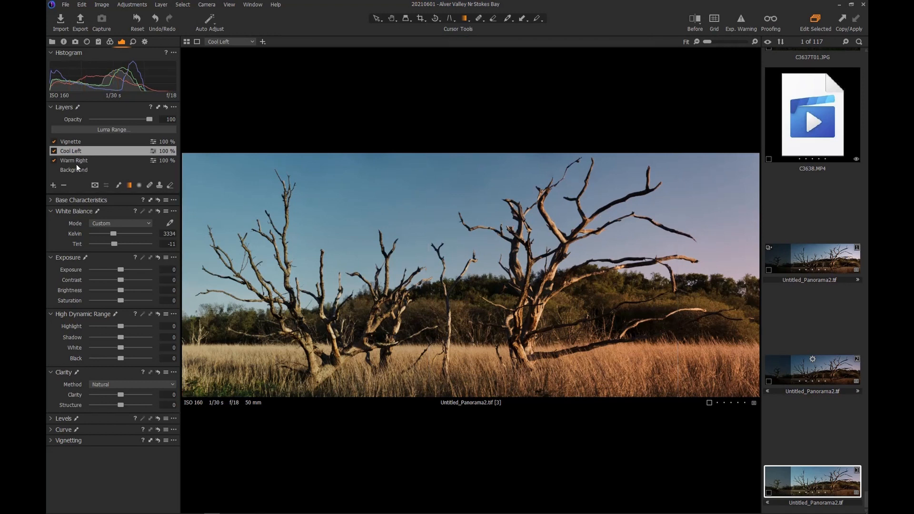
pyautogui.click(75, 142)
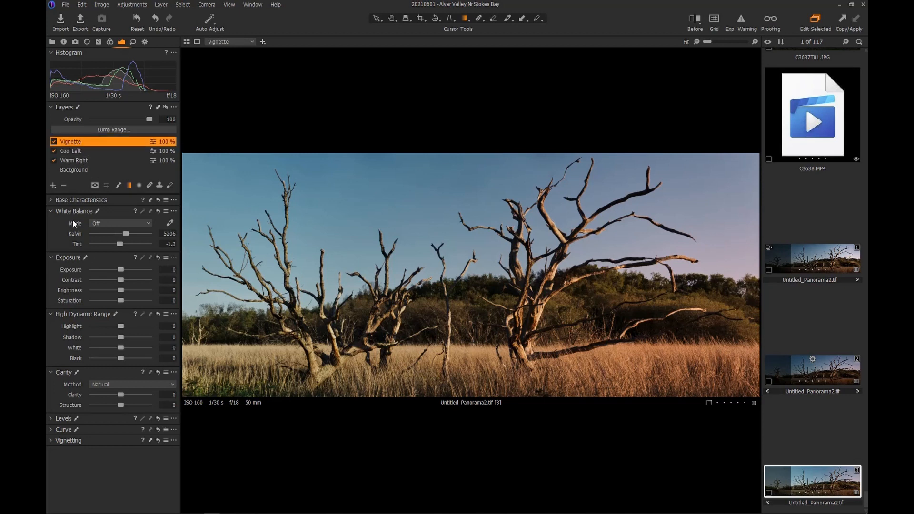
# - Draw a radial gradient mask on Vignette, shifted right toward the right tree, checking coverage with M
pyautogui.click(139, 185)
pyautogui.moveTo(464, 271); pyautogui.dragTo(904, 482)
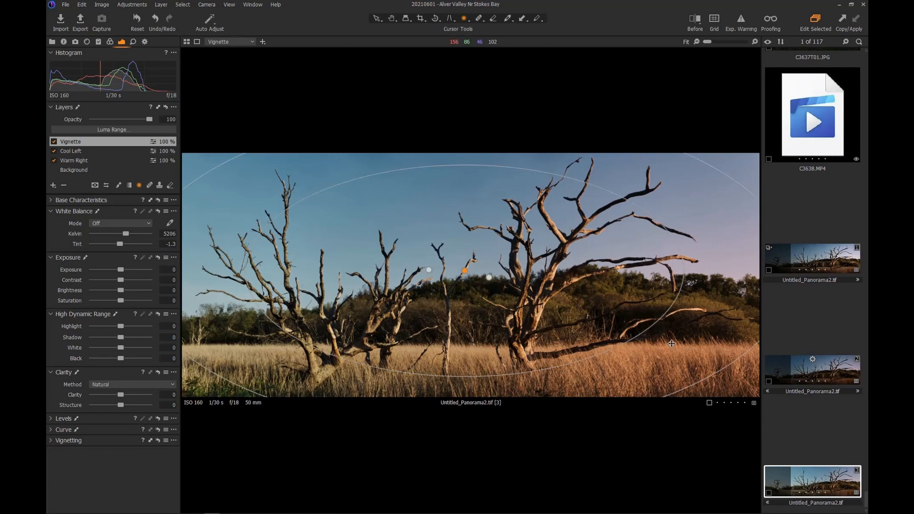
pyautogui.press('m')
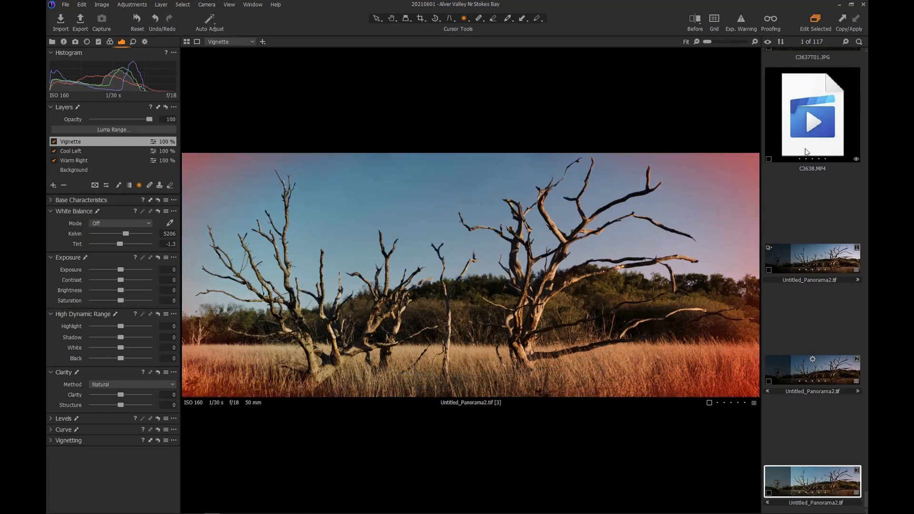
pyautogui.moveTo(490, 311); pyautogui.dragTo(650, 288)
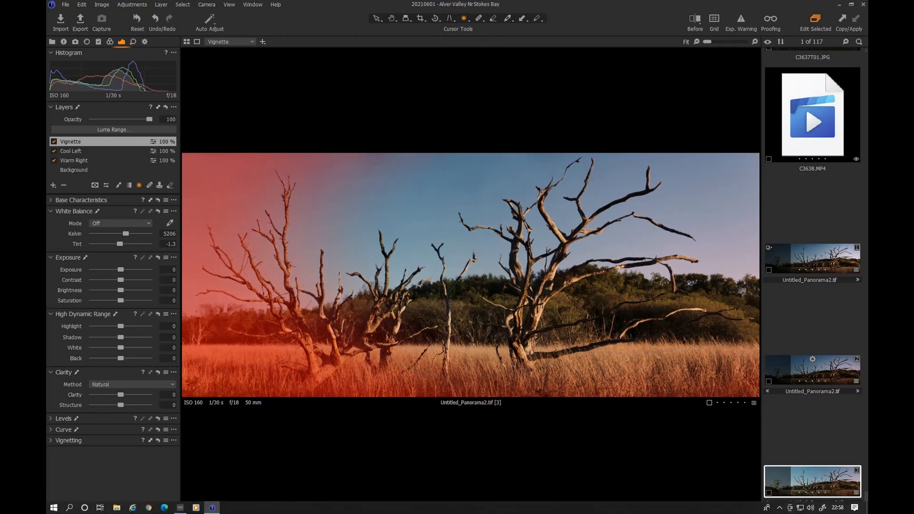
pyautogui.press('m')
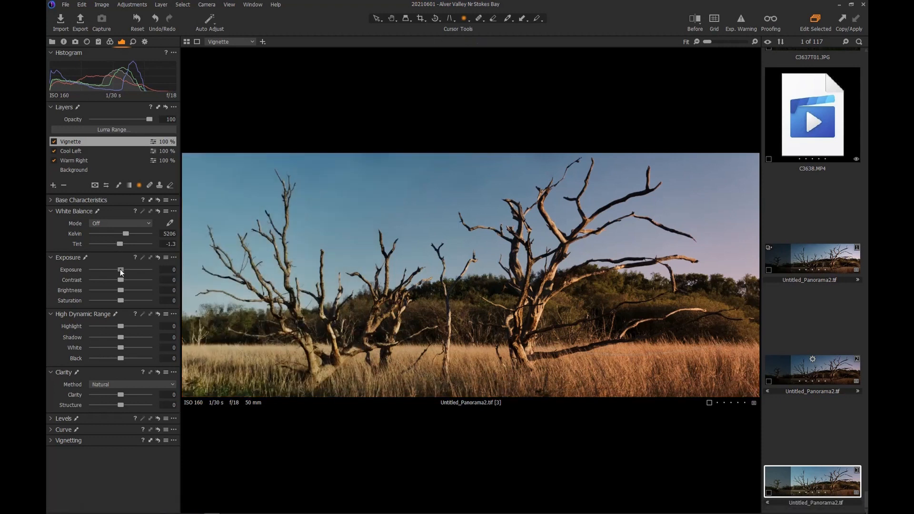
# - Darken the Vignette layer to -1.01 exposure, enlarging its inner and outer ellipses and nudging them right and up
pyautogui.moveTo(120, 270); pyautogui.dragTo(112, 268)
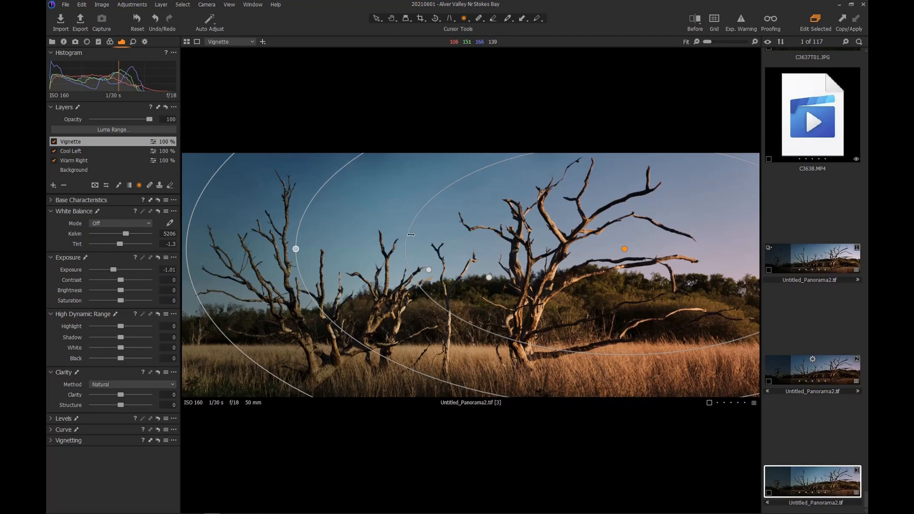
pyautogui.moveTo(295, 249); pyautogui.dragTo(341, 248)
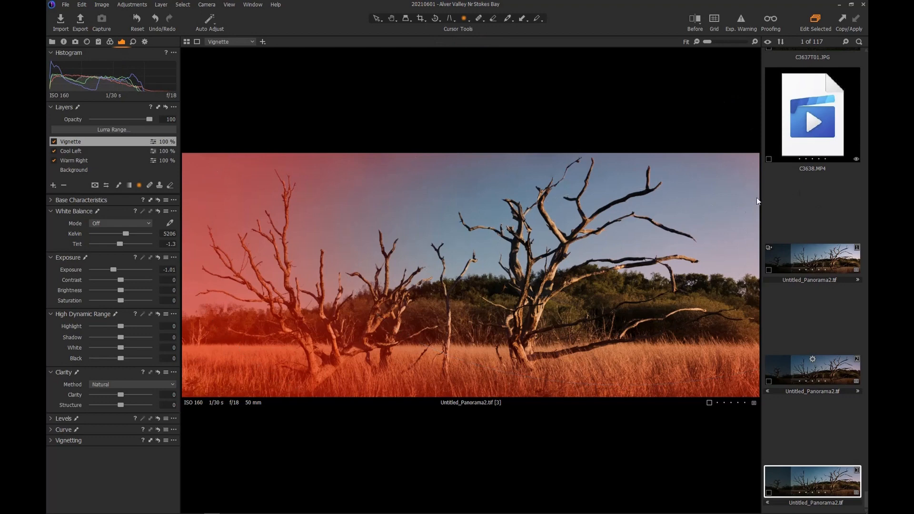
pyautogui.moveTo(731, 234); pyautogui.dragTo(748, 228)
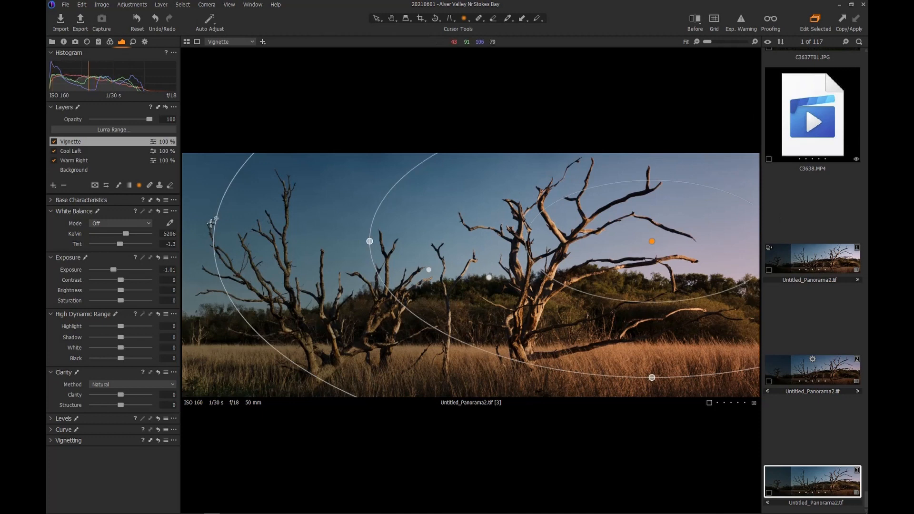
pyautogui.moveTo(216, 223); pyautogui.dragTo(165, 223)
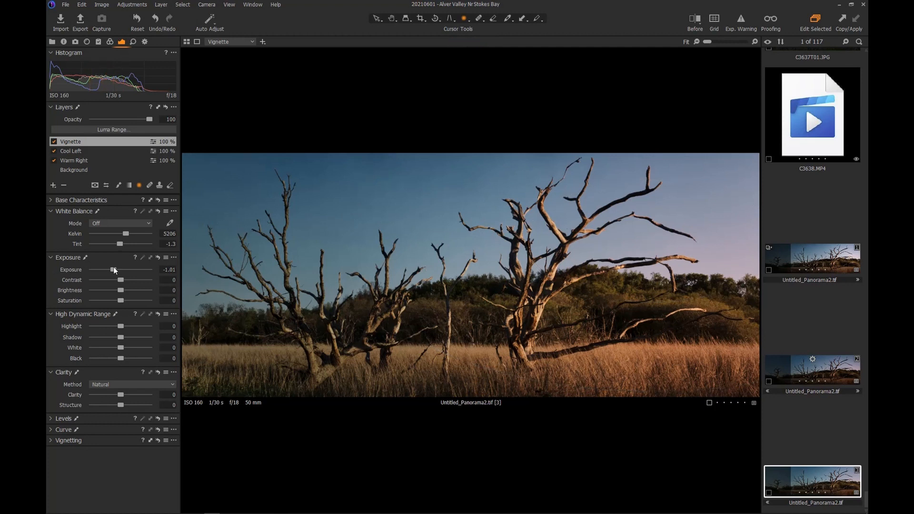
pyautogui.moveTo(113, 269); pyautogui.dragTo(113, 269)
# - On the Background layer, pan the Details focus preview across the trees to the right-hand branches
pyautogui.click(80, 172)
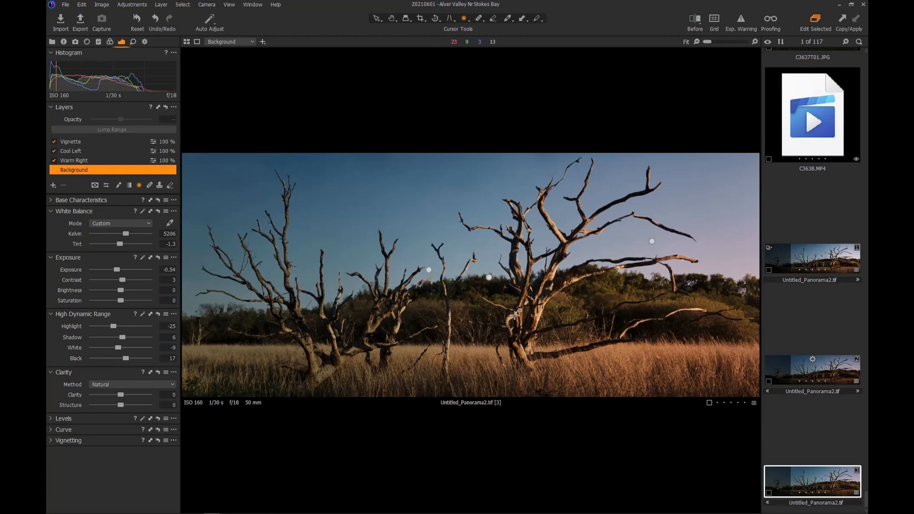
pyautogui.click(133, 43)
pyautogui.moveTo(153, 197); pyautogui.dragTo(102, 133)
pyautogui.moveTo(132, 196); pyautogui.dragTo(113, 239)
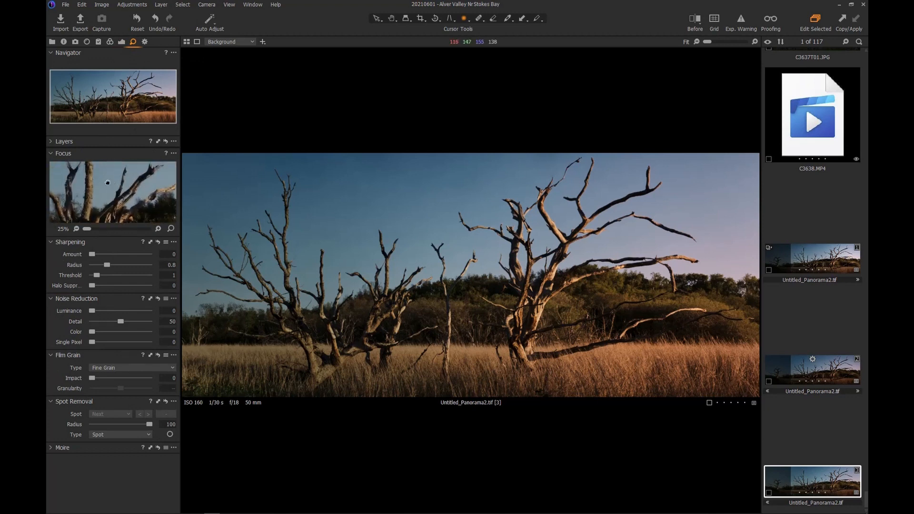
pyautogui.moveTo(110, 181); pyautogui.dragTo(51, 183)
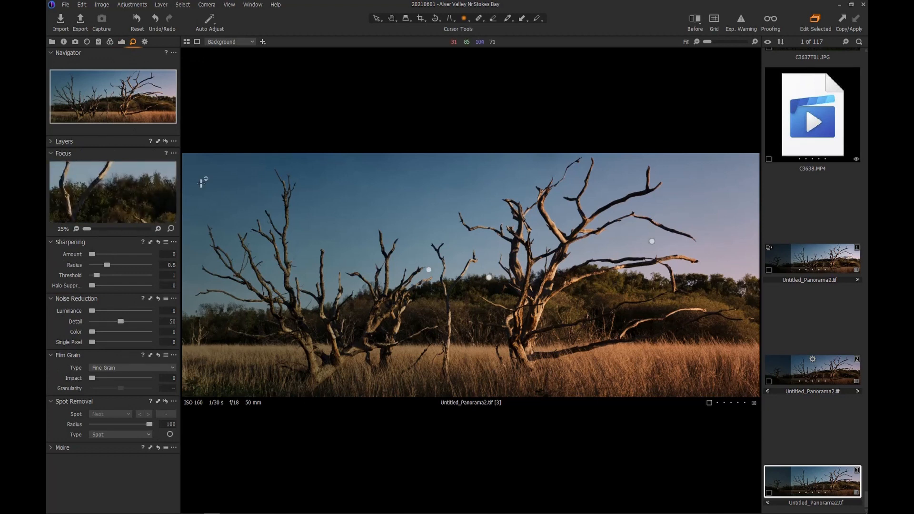
# - Focus the loupe on the right tree's trunks and sharpen: Amount 242, Radius 0.7, Threshold 1.4, Halo Suppression 10
pyautogui.click(171, 229)
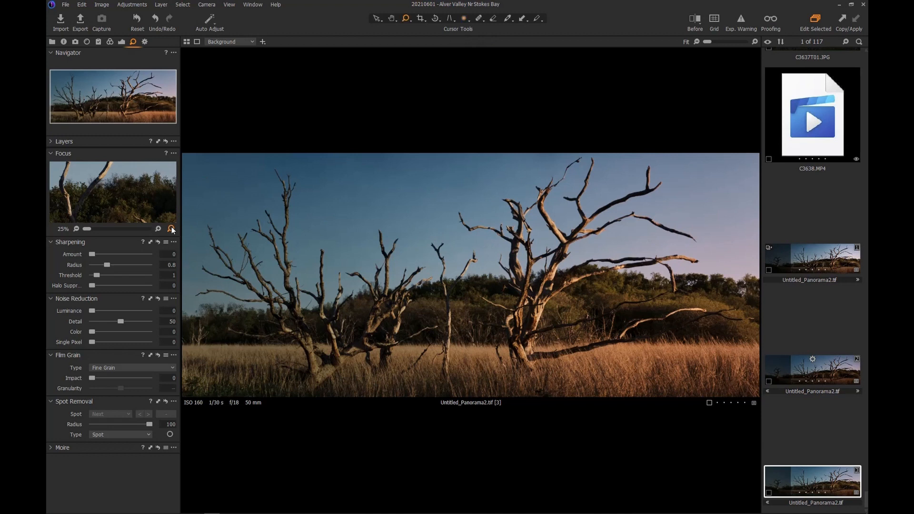
pyautogui.click(548, 270)
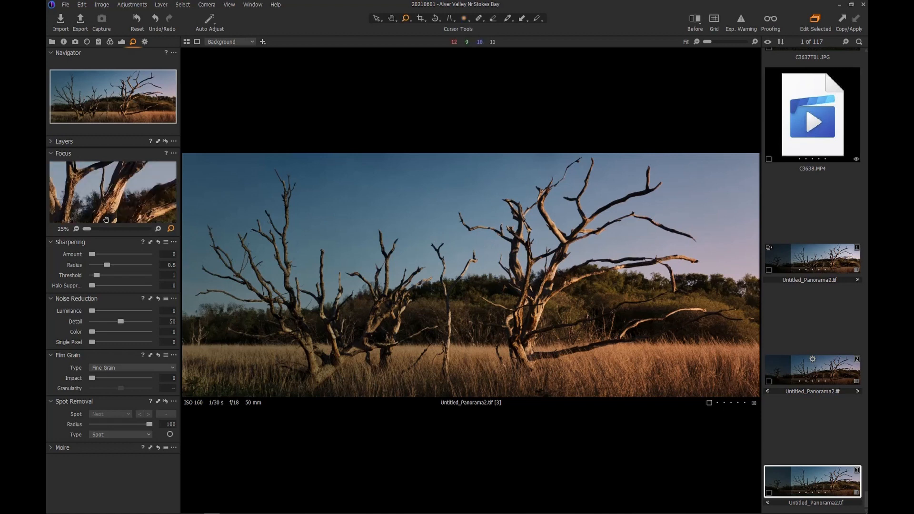
pyautogui.moveTo(90, 231); pyautogui.dragTo(102, 252)
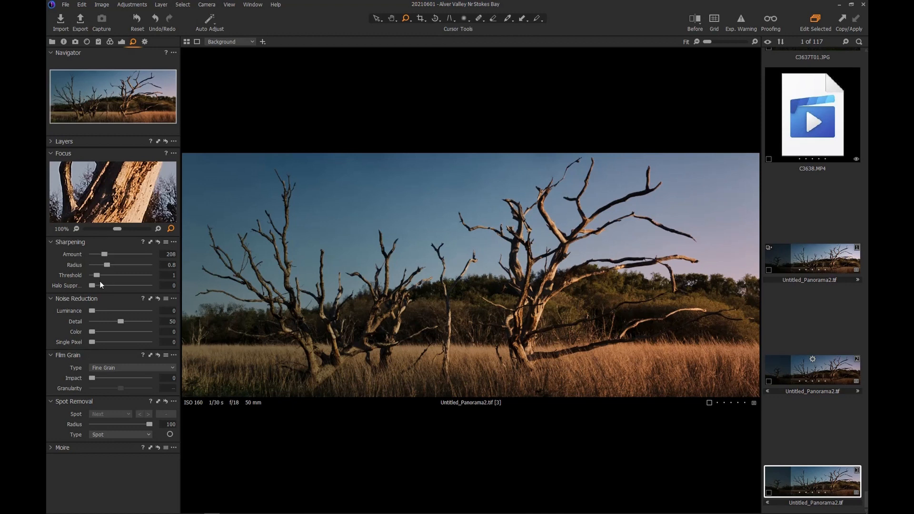
pyautogui.moveTo(94, 285); pyautogui.dragTo(107, 254)
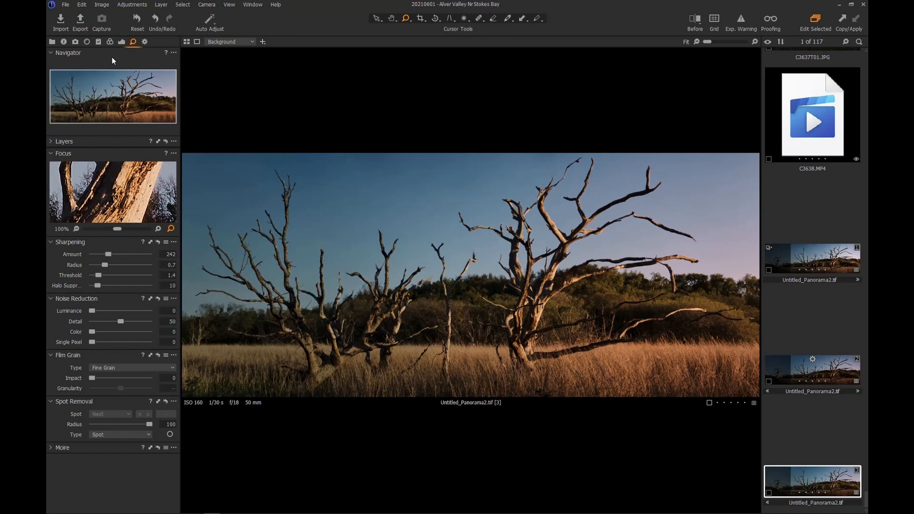
pyautogui.click(122, 41)
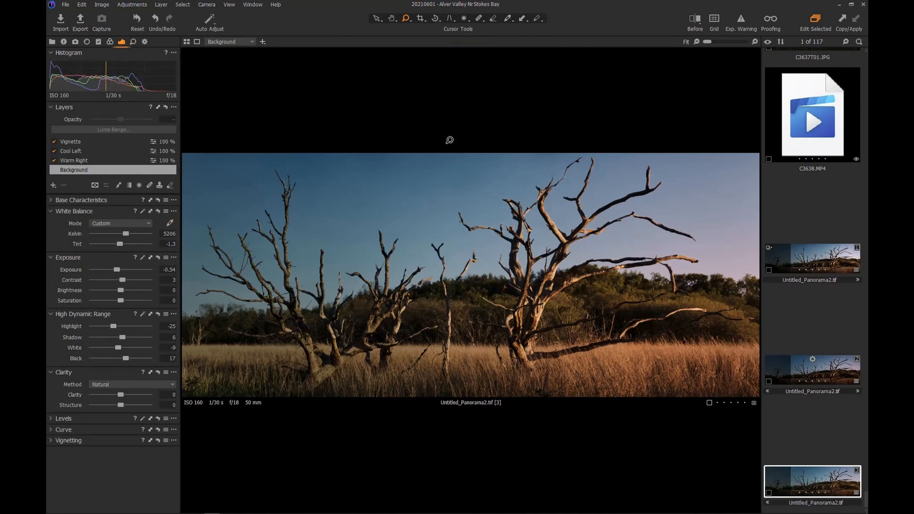
# - Fine-tune the Warm Right layer to 6949 K with tint -2.1
pyautogui.click(82, 161)
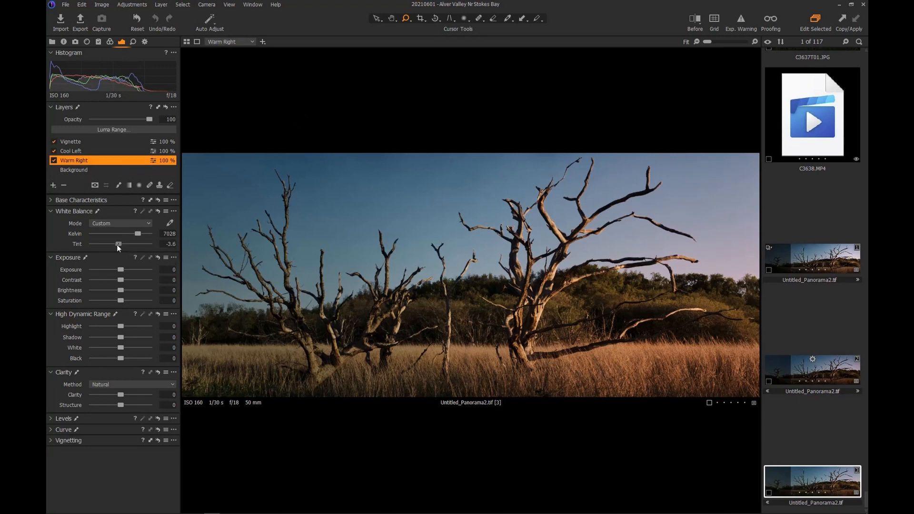
pyautogui.moveTo(117, 245); pyautogui.dragTo(117, 245)
pyautogui.moveTo(137, 235); pyautogui.dragTo(136, 234)
# - With the mask overlay shown, slide the Warm Right linear gradient's centre well to the left
pyautogui.click(130, 185)
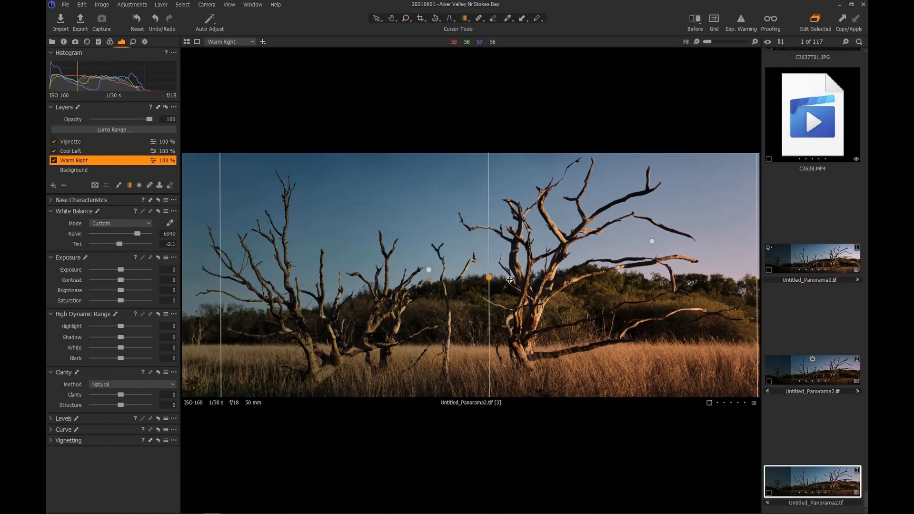
pyautogui.press('m')
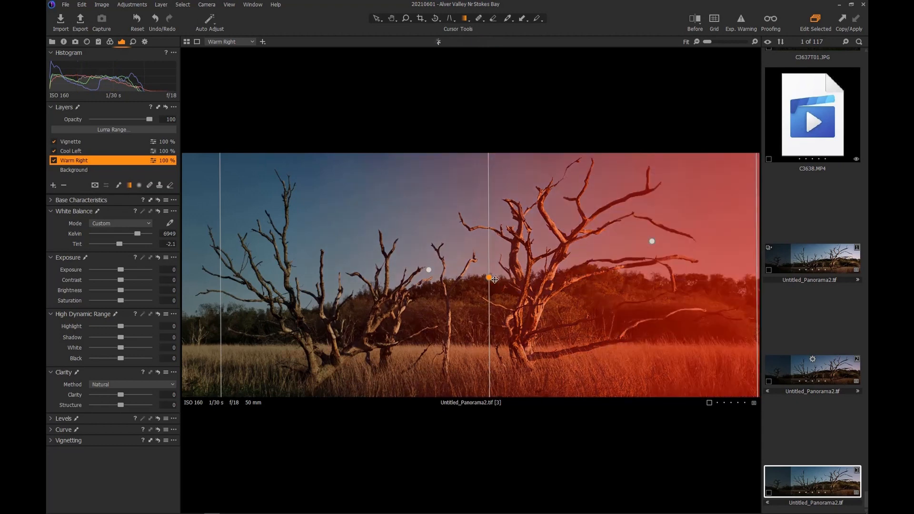
pyautogui.press('m')
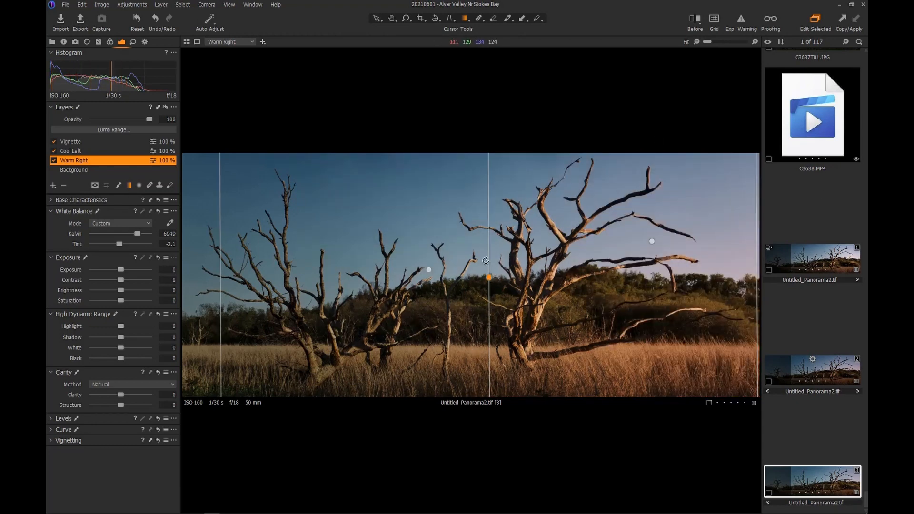
pyautogui.press('m')
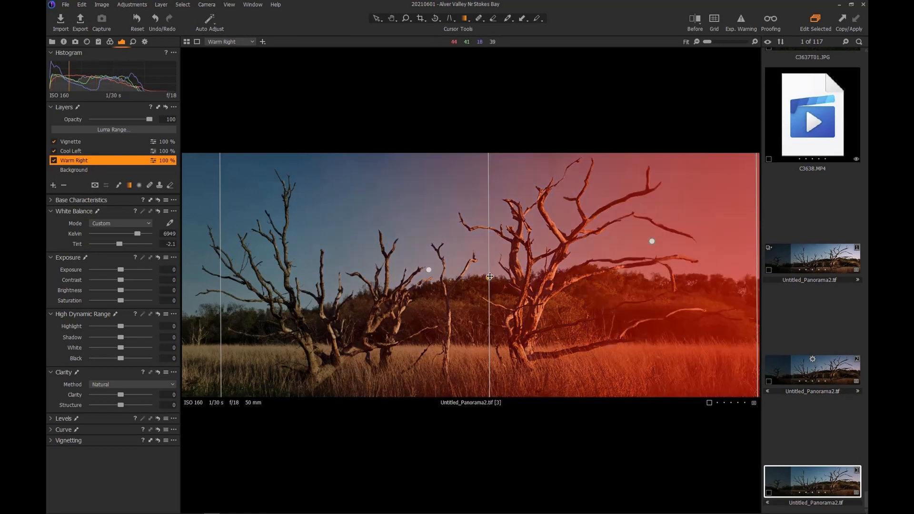
pyautogui.moveTo(489, 277); pyautogui.dragTo(433, 275)
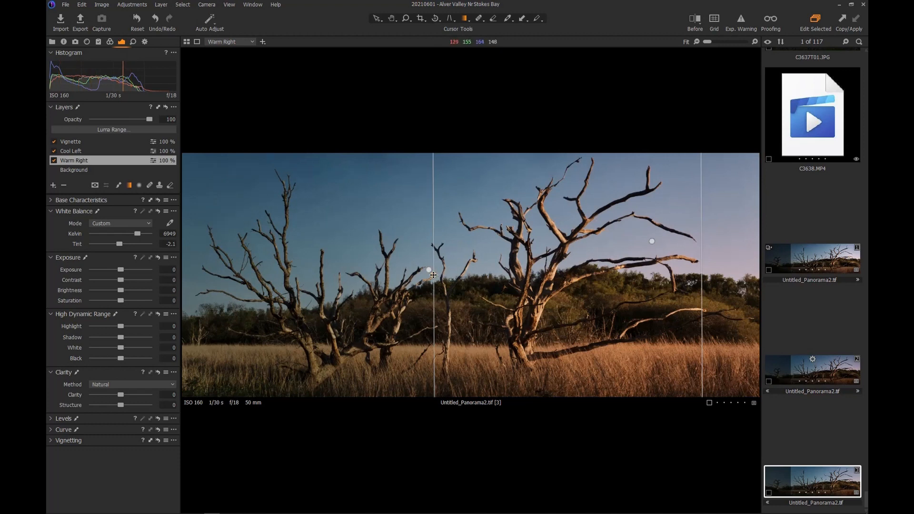
pyautogui.moveTo(433, 275); pyautogui.dragTo(371, 263)
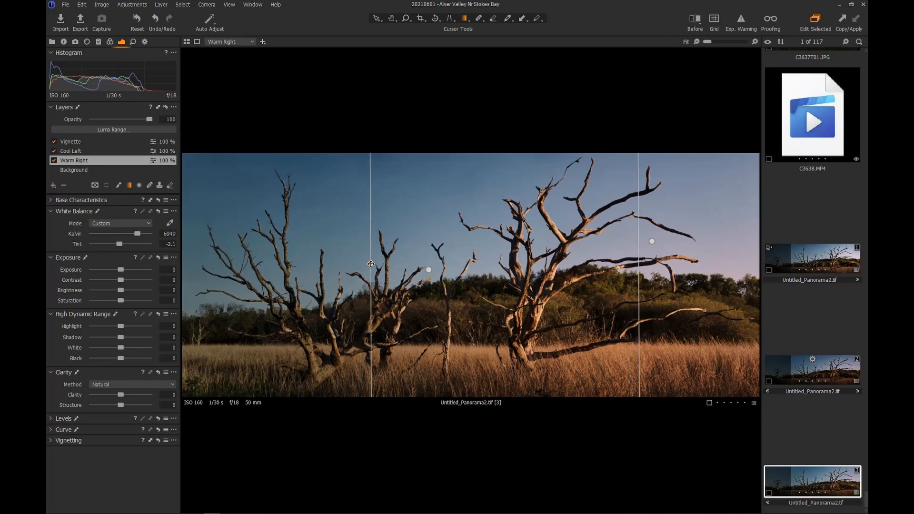
pyautogui.press('m')
pyautogui.press('m')
# - Drag the Cool Left layer's gradient centre line further left across the panorama
pyautogui.click(90, 152)
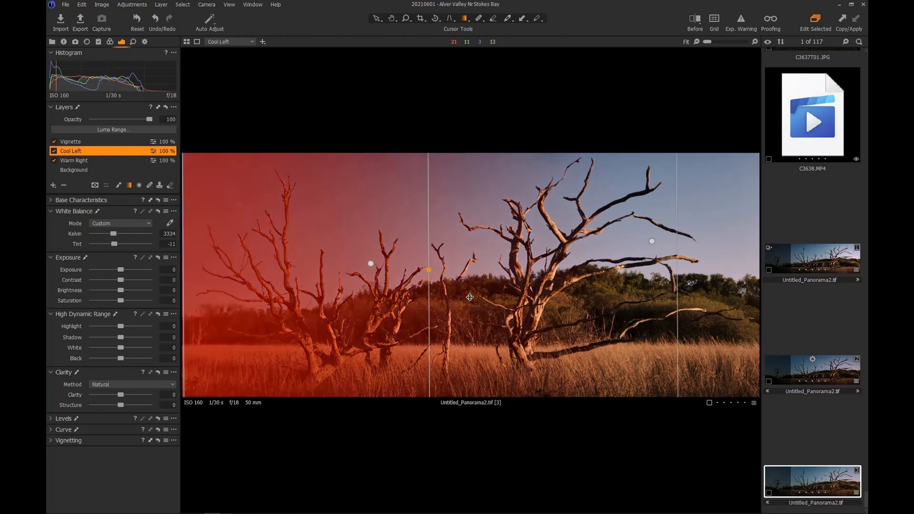
pyautogui.moveTo(429, 267); pyautogui.dragTo(379, 256)
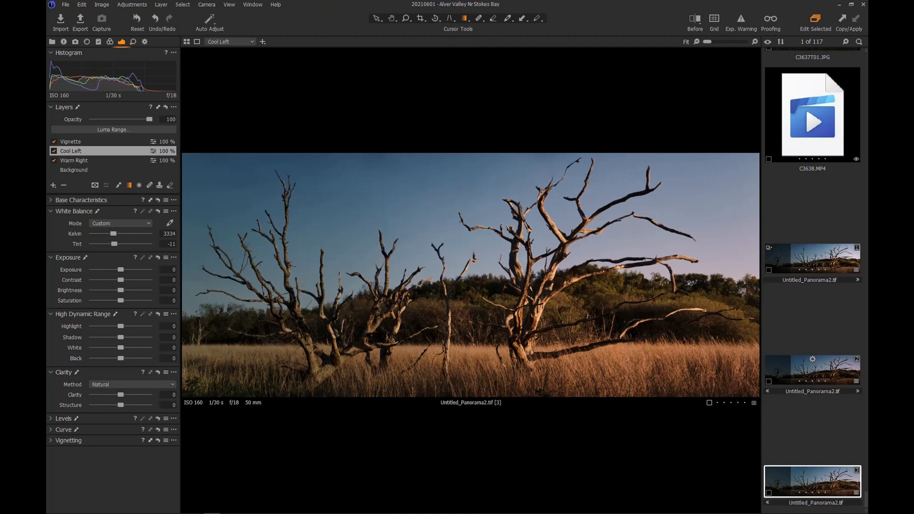
# - Raise the Background layer's exposure slightly to -0.36
pyautogui.click(70, 142)
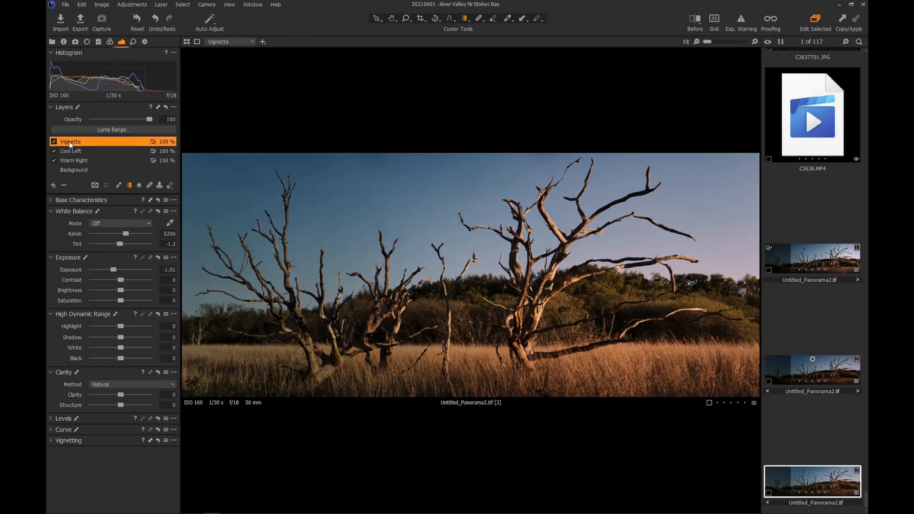
pyautogui.click(76, 171)
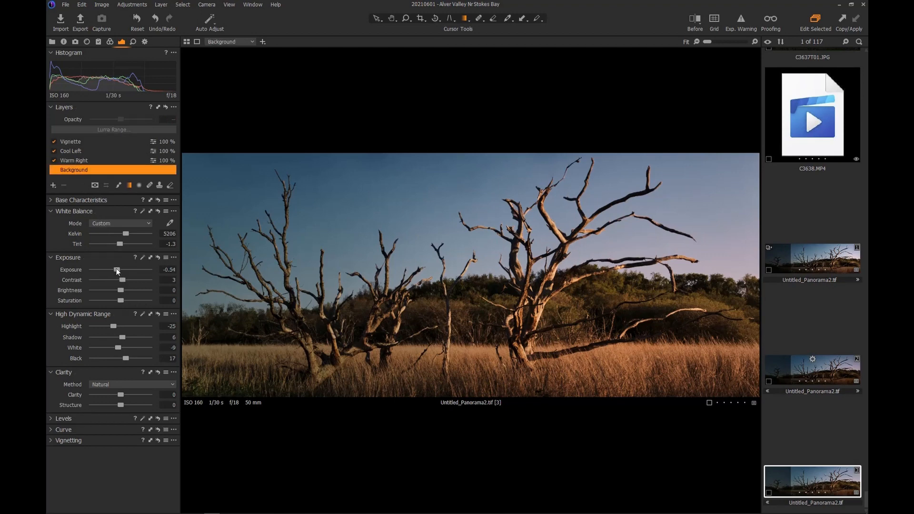
pyautogui.moveTo(117, 270); pyautogui.dragTo(118, 271)
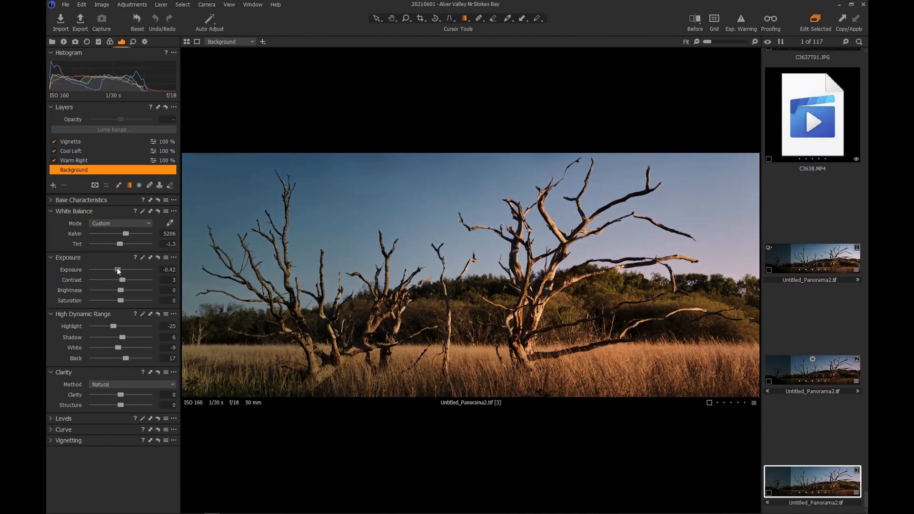
pyautogui.click(170, 270)
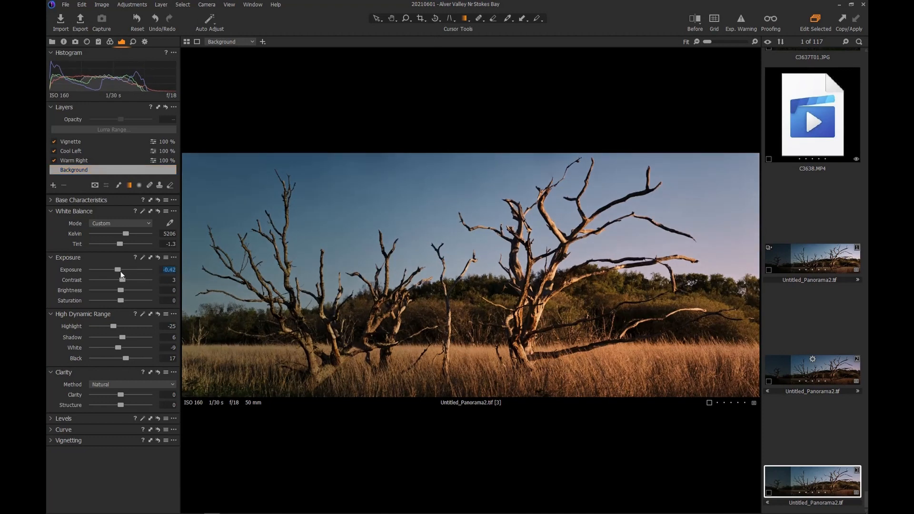
pyautogui.moveTo(118, 270); pyautogui.dragTo(118, 270)
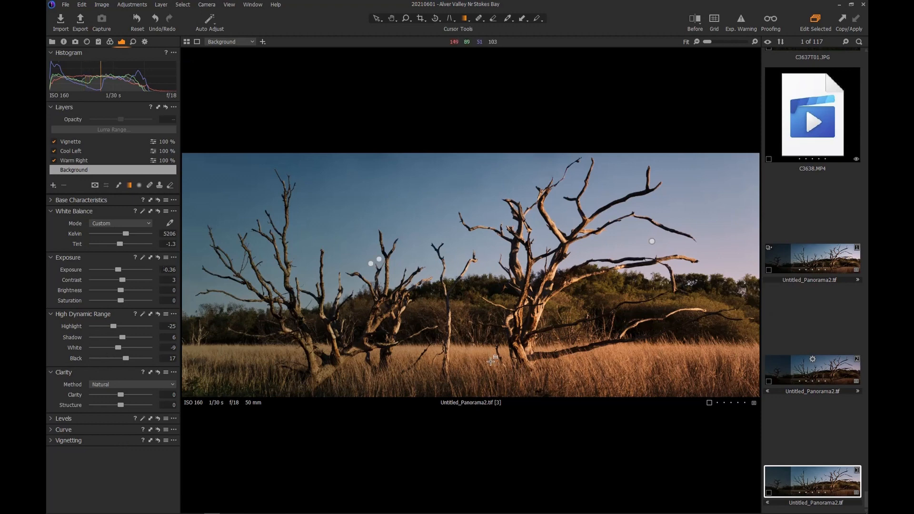
pyautogui.scroll(2, 527, 333)
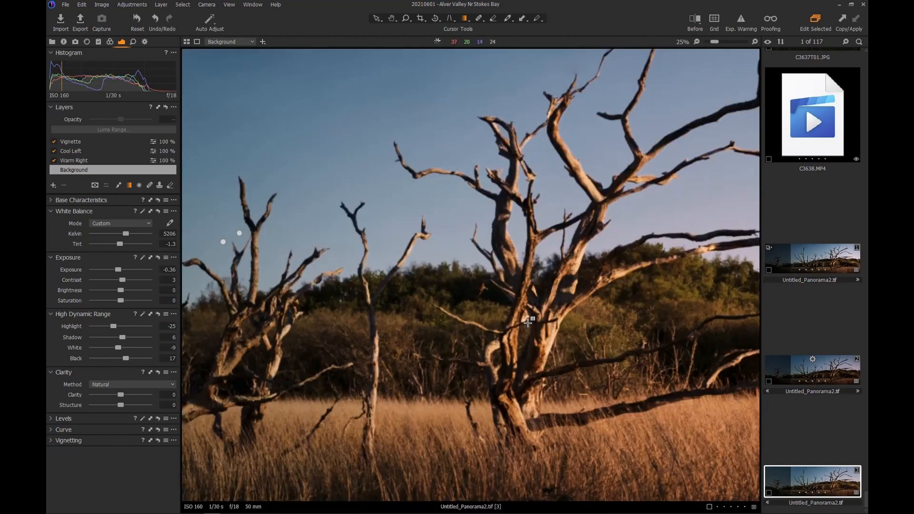
pyautogui.scroll(-1, 528, 323)
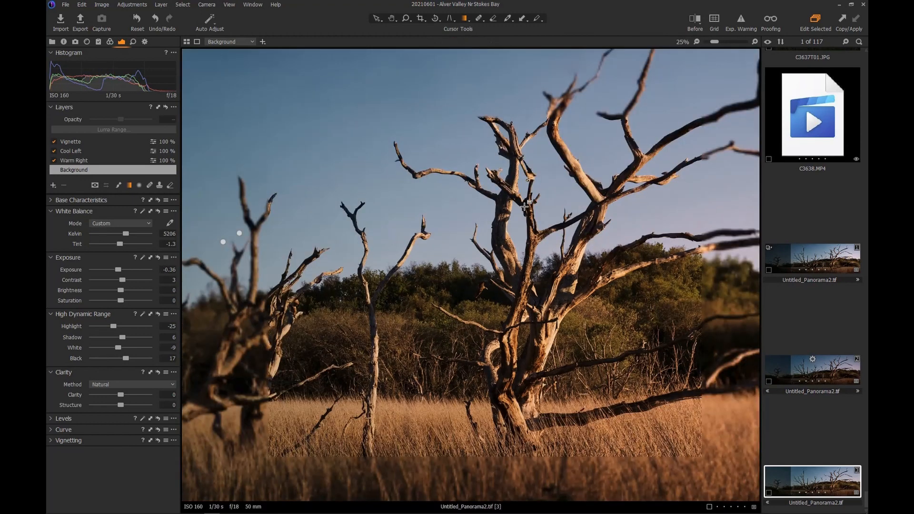
pyautogui.click(391, 18)
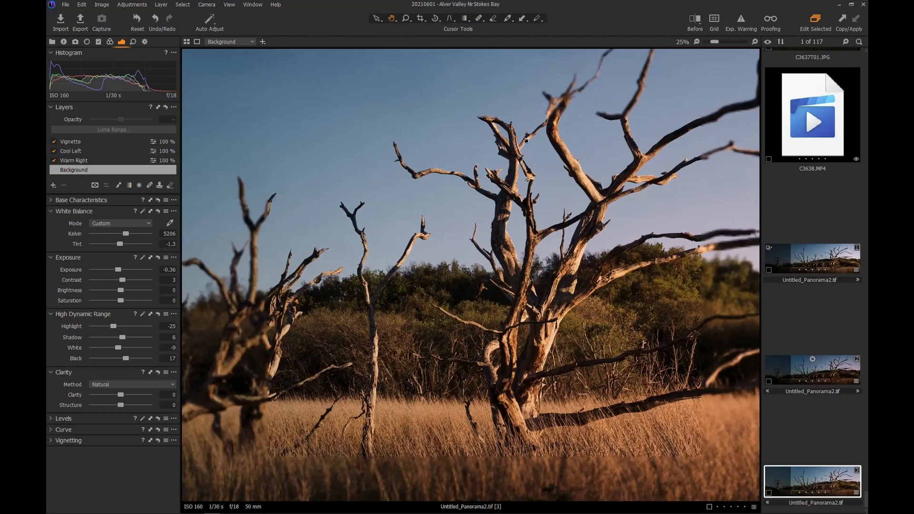
pyautogui.scroll(2, 465, 163)
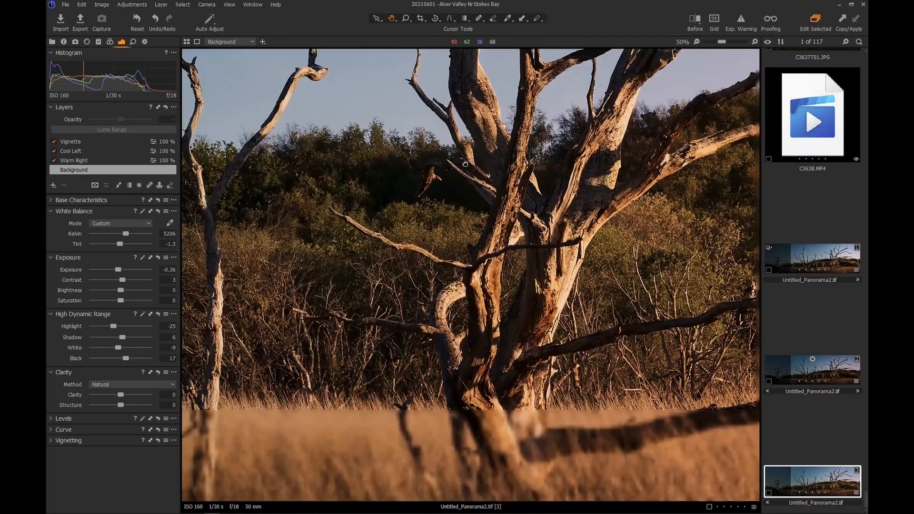
pyautogui.moveTo(465, 163); pyautogui.dragTo(456, 86)
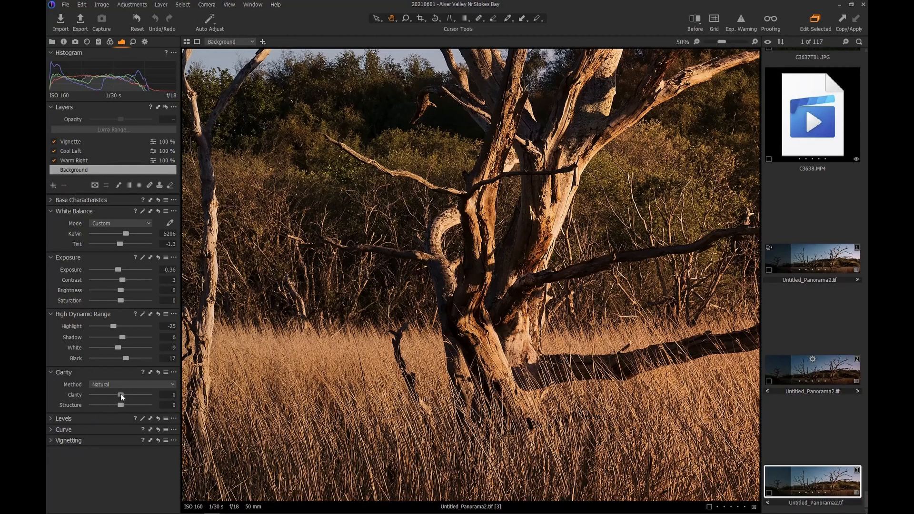
pyautogui.moveTo(124, 394); pyautogui.dragTo(105, 389)
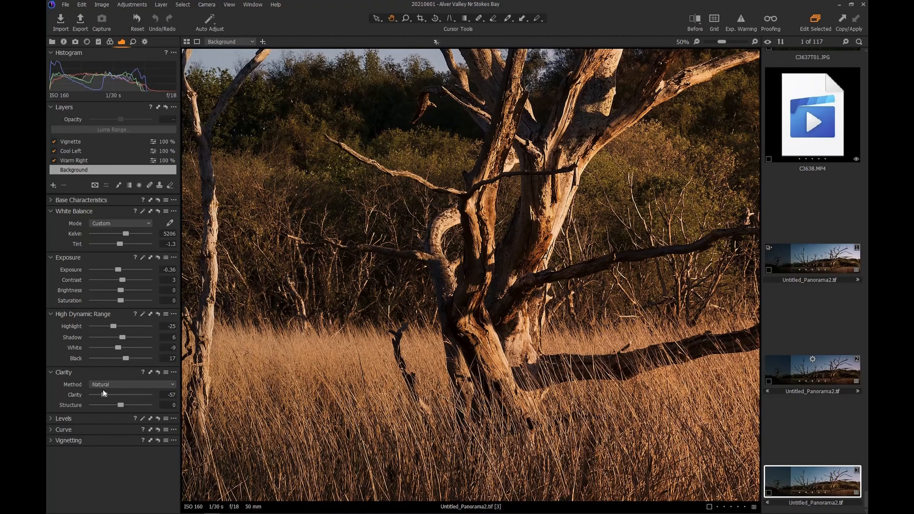
pyautogui.doubleClick(103, 397)
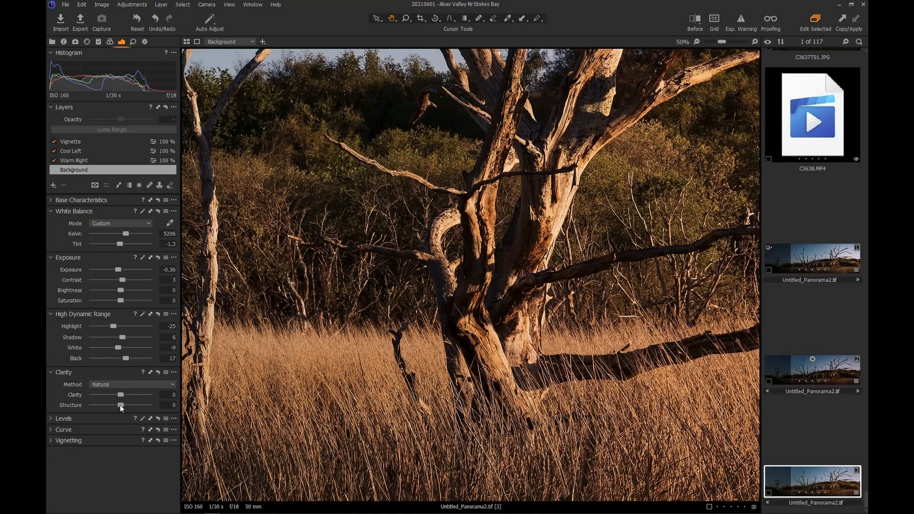
pyautogui.moveTo(119, 404)
pyautogui.mouseDown()
pyautogui.moveTo(99, 404)
pyautogui.moveTo(137, 404)
pyautogui.moveTo(124, 404)
pyautogui.mouseUp()
pyautogui.doubleClick(124, 404)
pyautogui.hotkey('ctrl', '0')
pyautogui.scroll(-1, 485, 300)
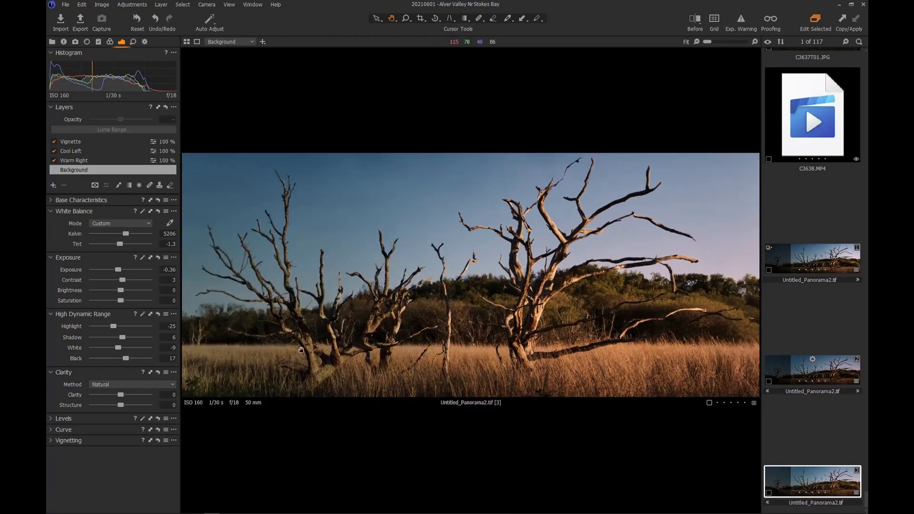
# - Lower the Vignette layer's exposure to -1.85 and settle the Background layer's exposure at -0.18
pyautogui.click(78, 142)
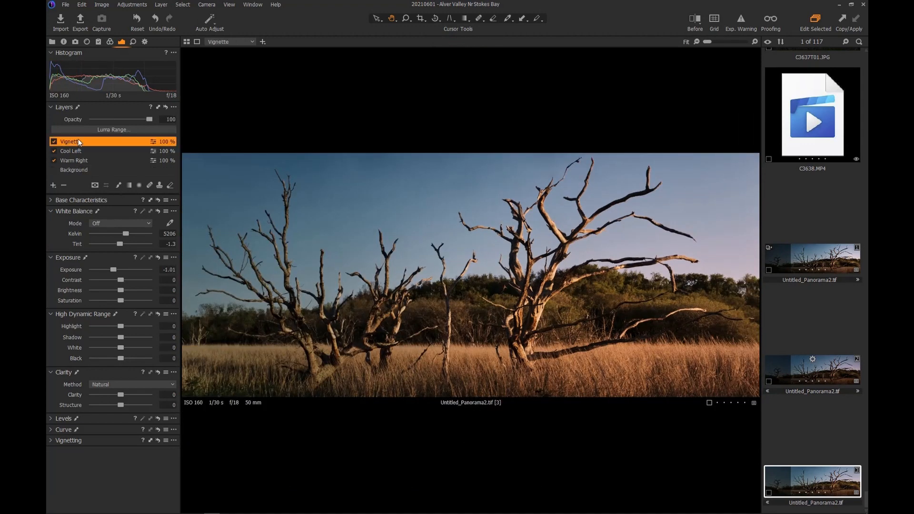
pyautogui.moveTo(114, 270); pyautogui.dragTo(112, 269)
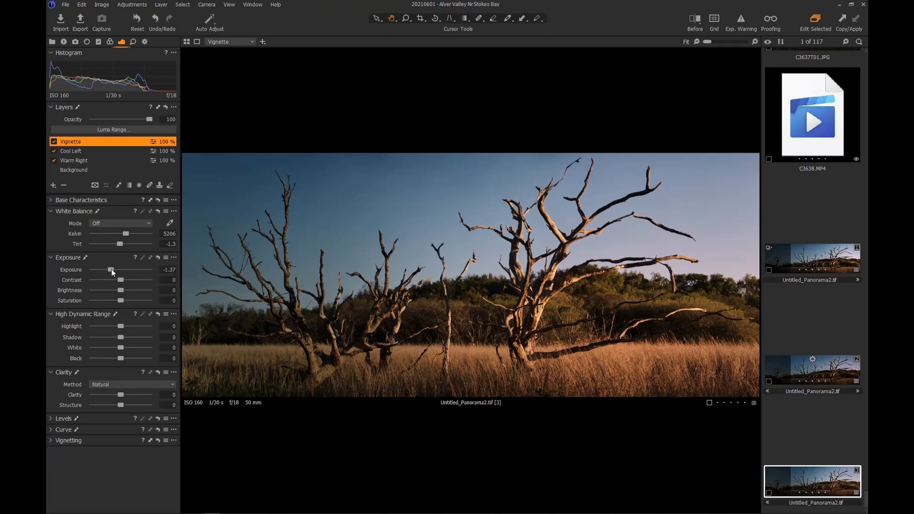
pyautogui.moveTo(112, 269); pyautogui.dragTo(112, 268)
pyautogui.click(79, 170)
pyautogui.moveTo(118, 270); pyautogui.dragTo(119, 270)
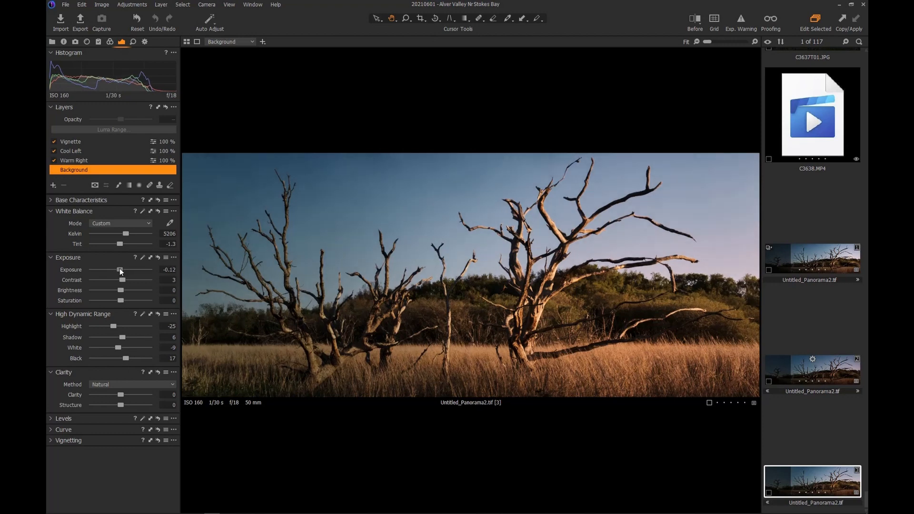
pyautogui.click(65, 142)
pyautogui.moveTo(117, 270); pyautogui.dragTo(108, 269)
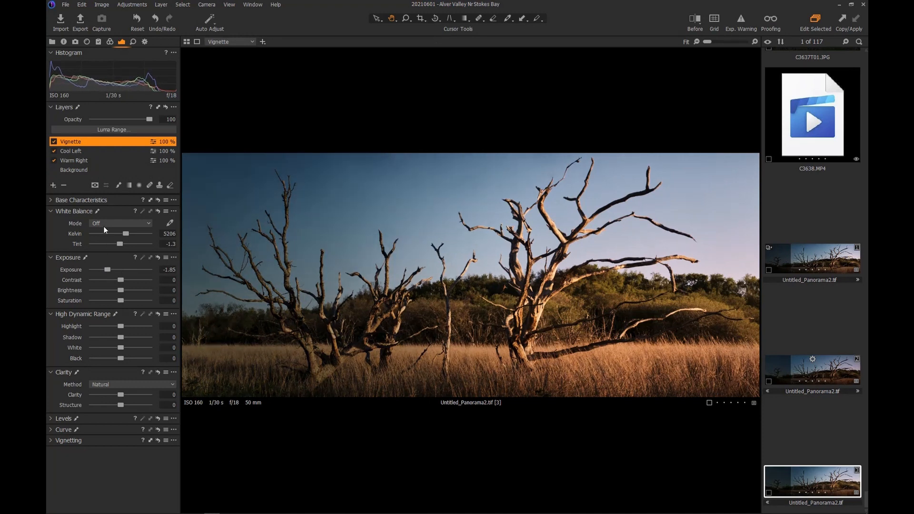
pyautogui.click(81, 170)
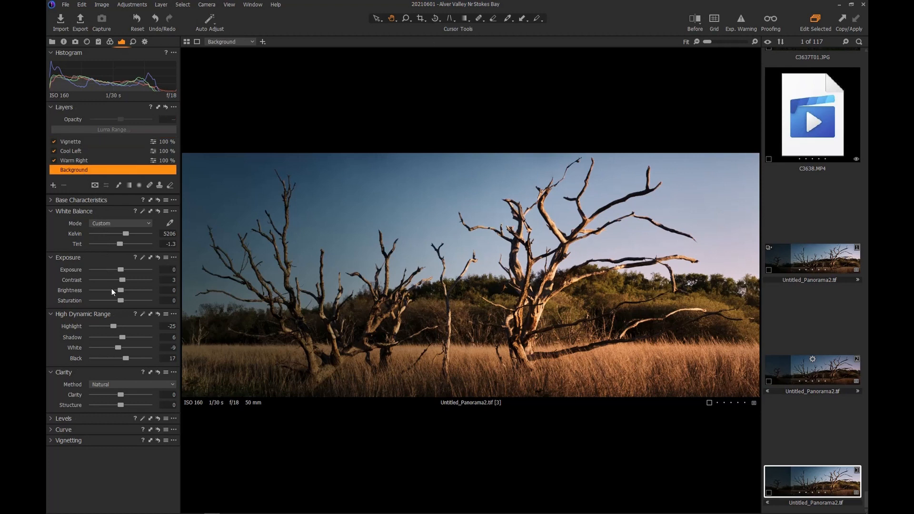
pyautogui.moveTo(119, 269); pyautogui.dragTo(119, 269)
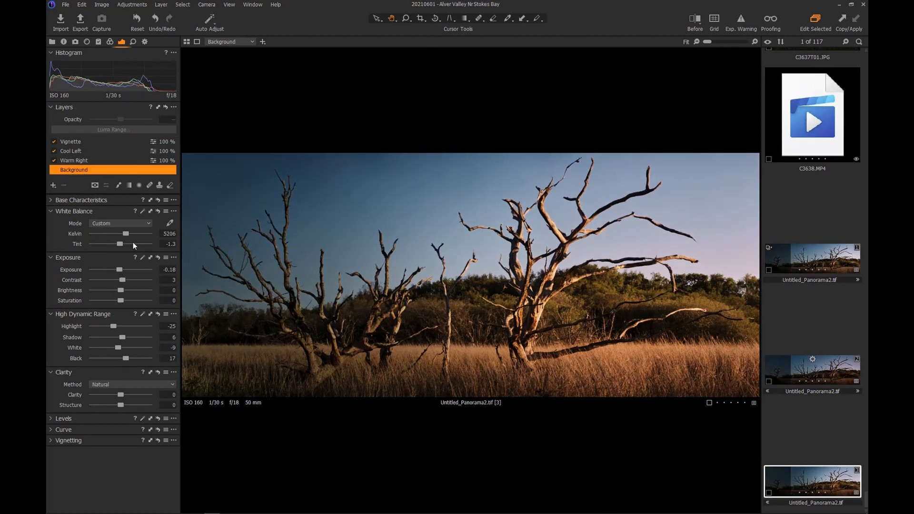
# - Process the panorama with the 'JPEG - 2048px for web use' recipe
pyautogui.click(143, 42)
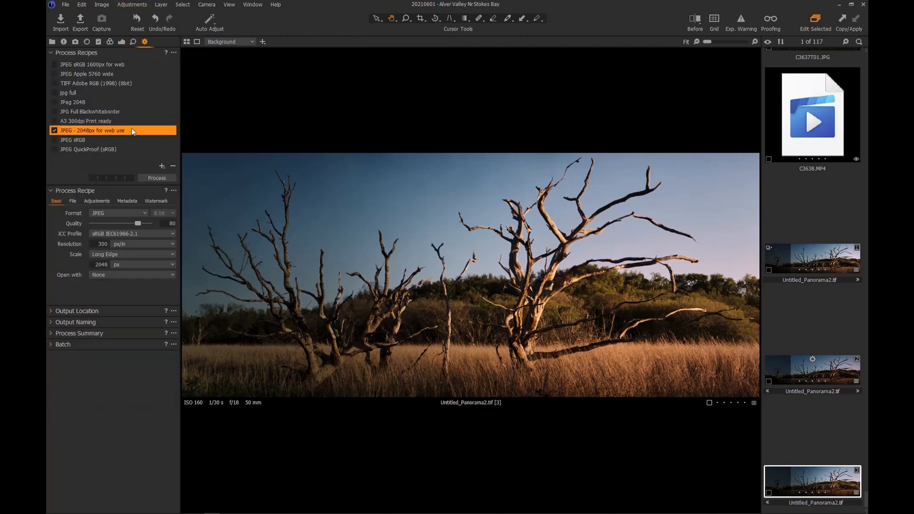
pyautogui.click(153, 178)
# - Ease the Vignette exposure back to -1.55 and reprocess the panorama as a 2048px web JPEG
pyautogui.click(121, 42)
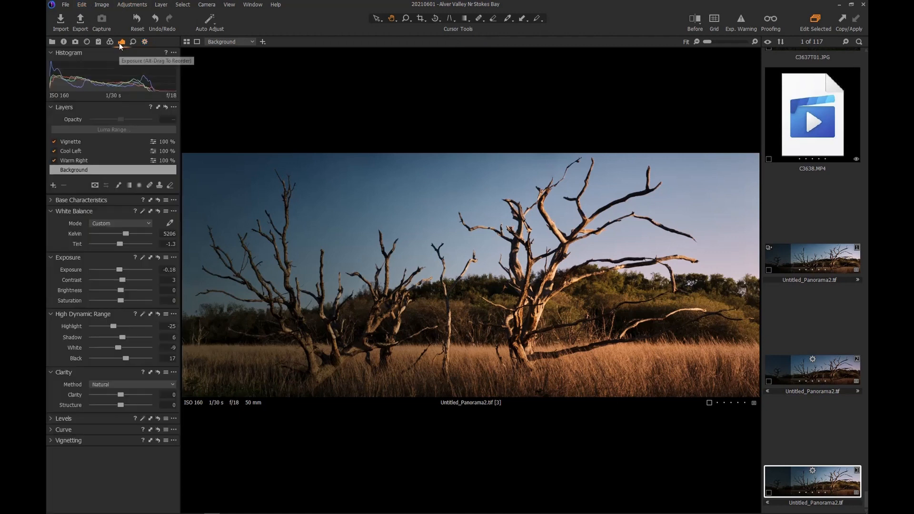
pyautogui.click(84, 141)
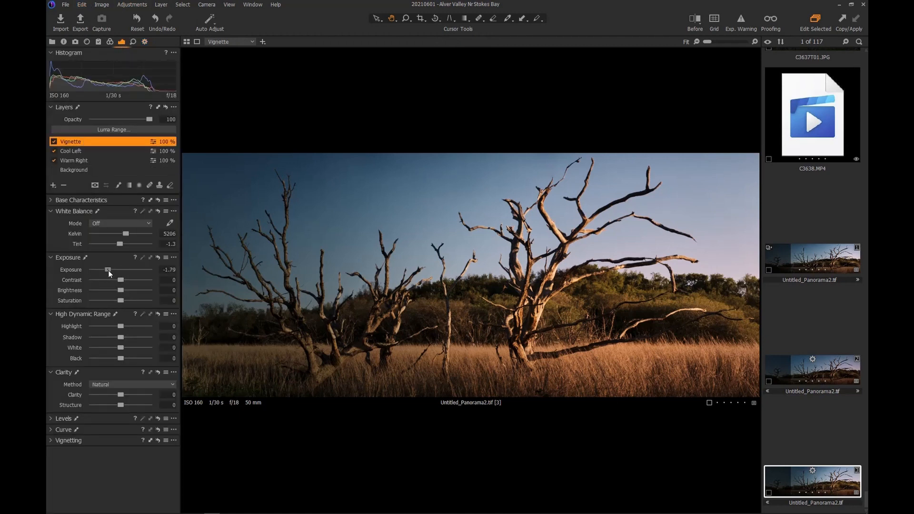
pyautogui.moveTo(107, 270); pyautogui.dragTo(110, 270)
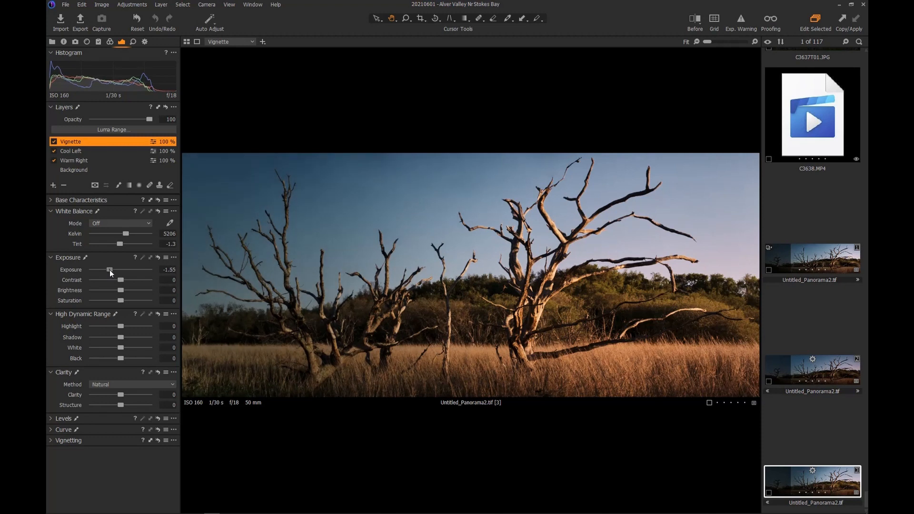
pyautogui.click(145, 41)
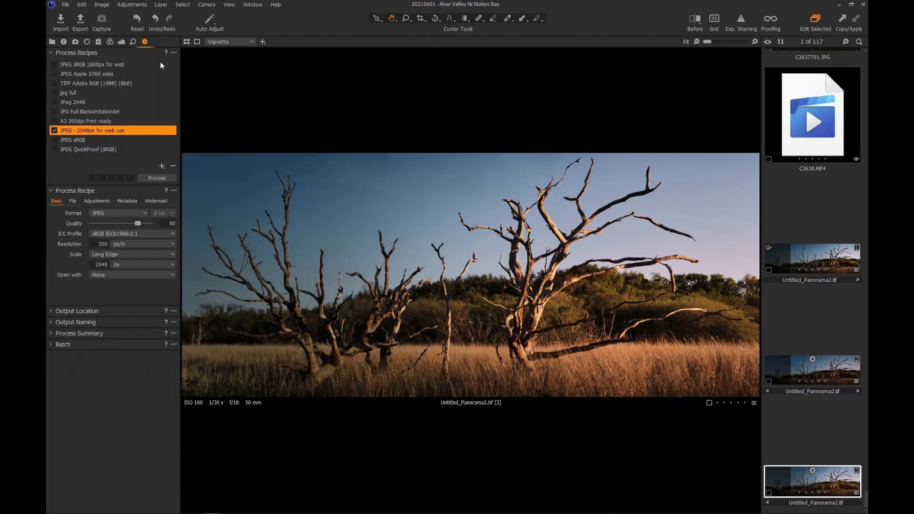
pyautogui.click(148, 178)
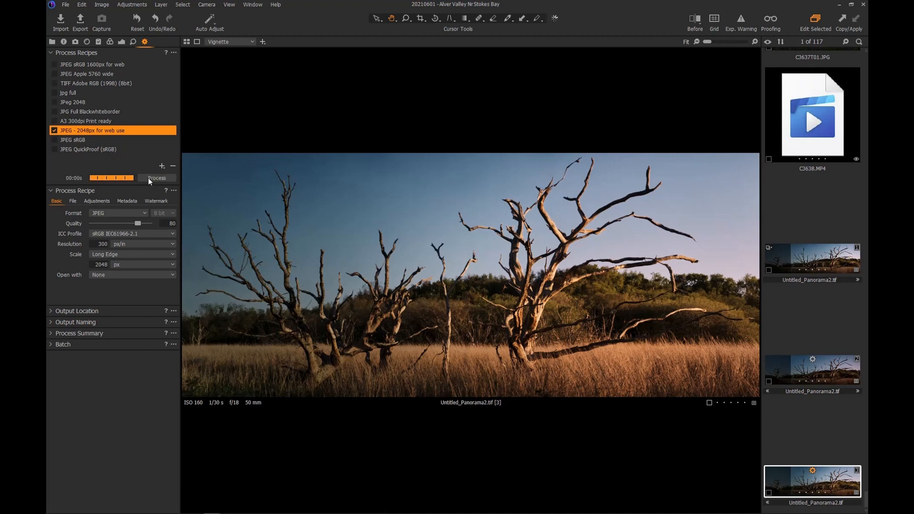